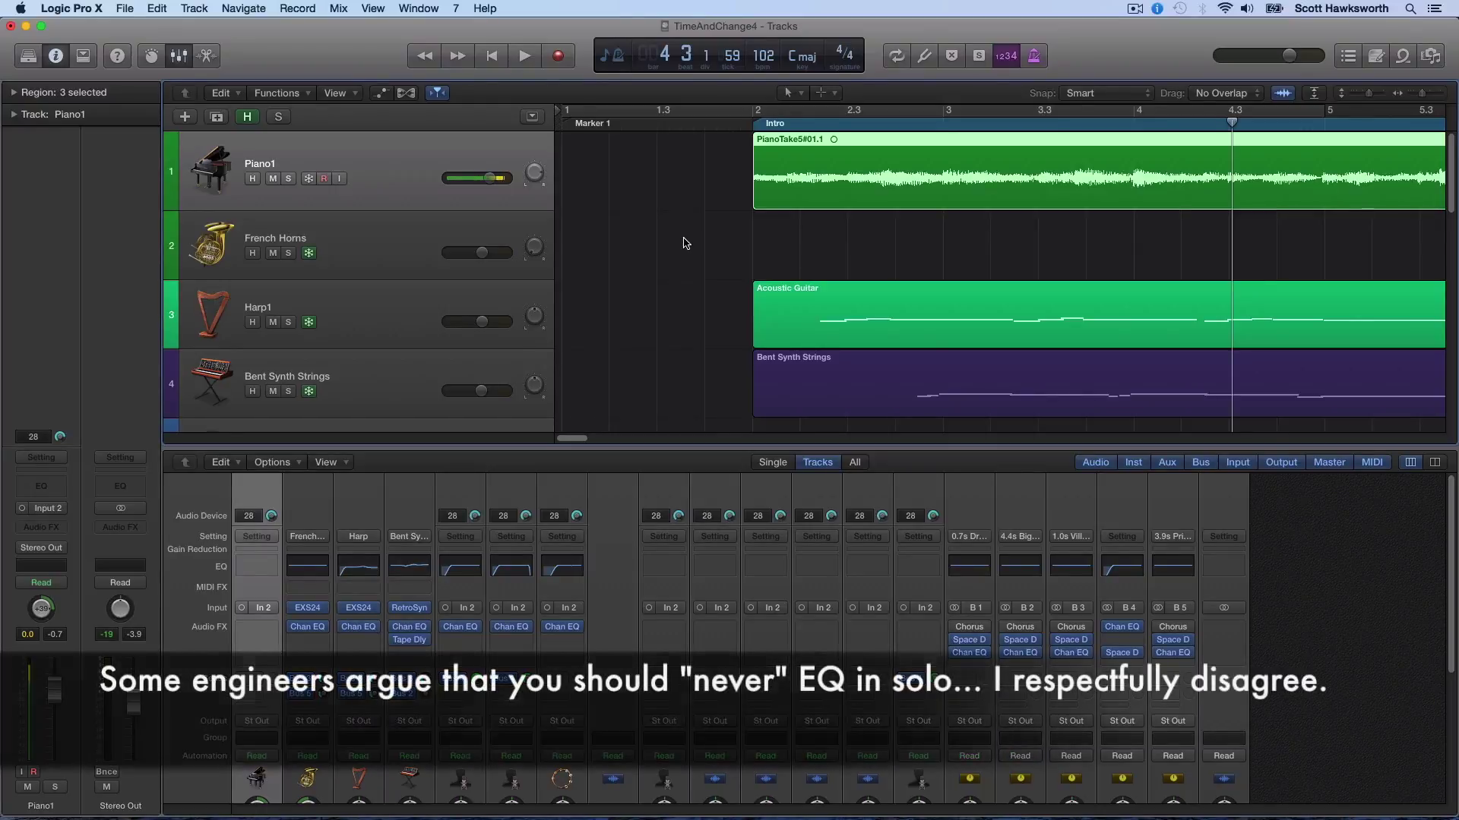
- Solo the BackingVox4 track and open its Channel EQ, placing the plug-in window below the tracks
scroll(594, 292, "down", 4)
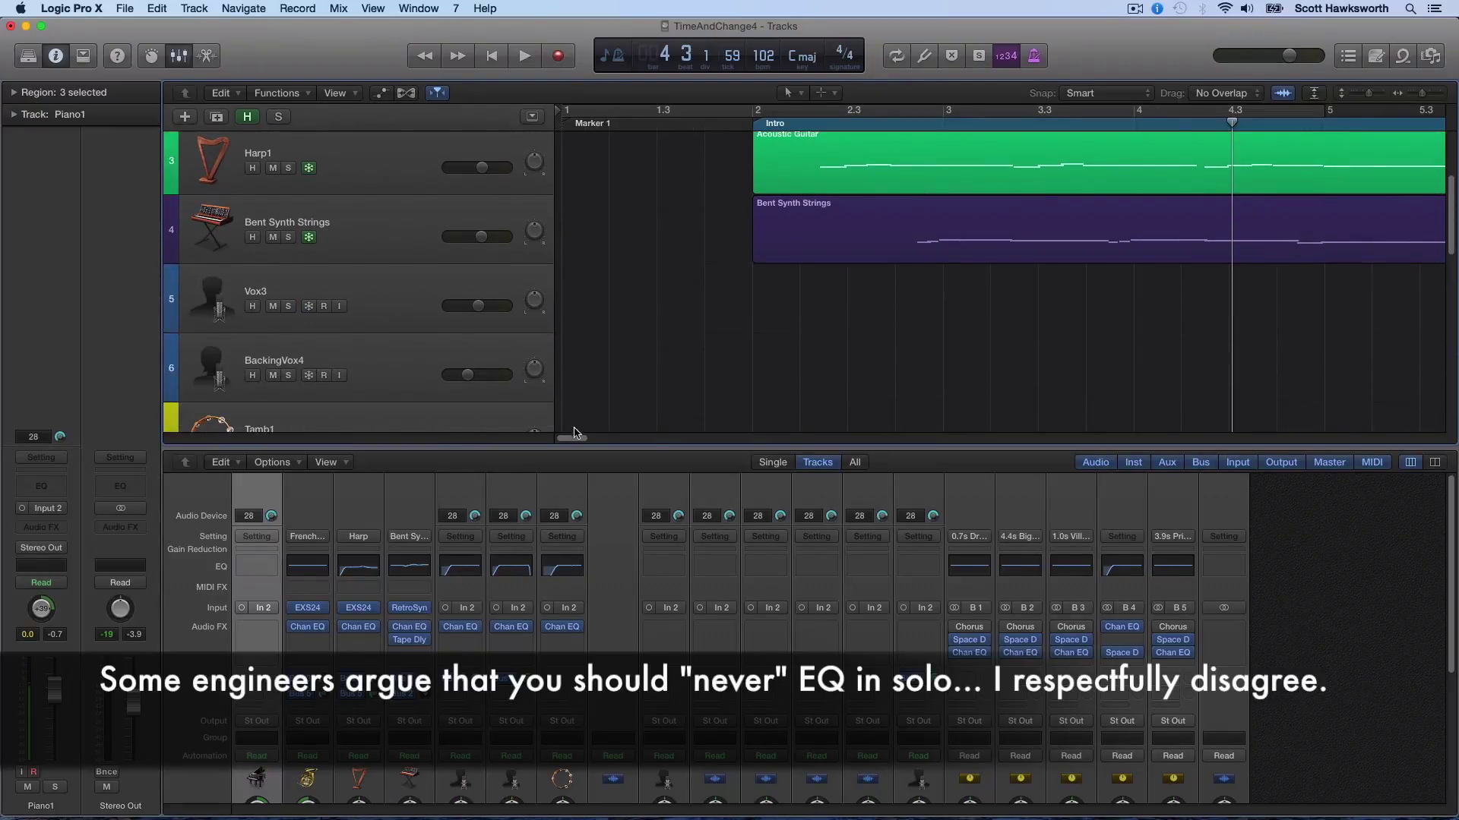
left_click_drag(574, 440, 724, 406)
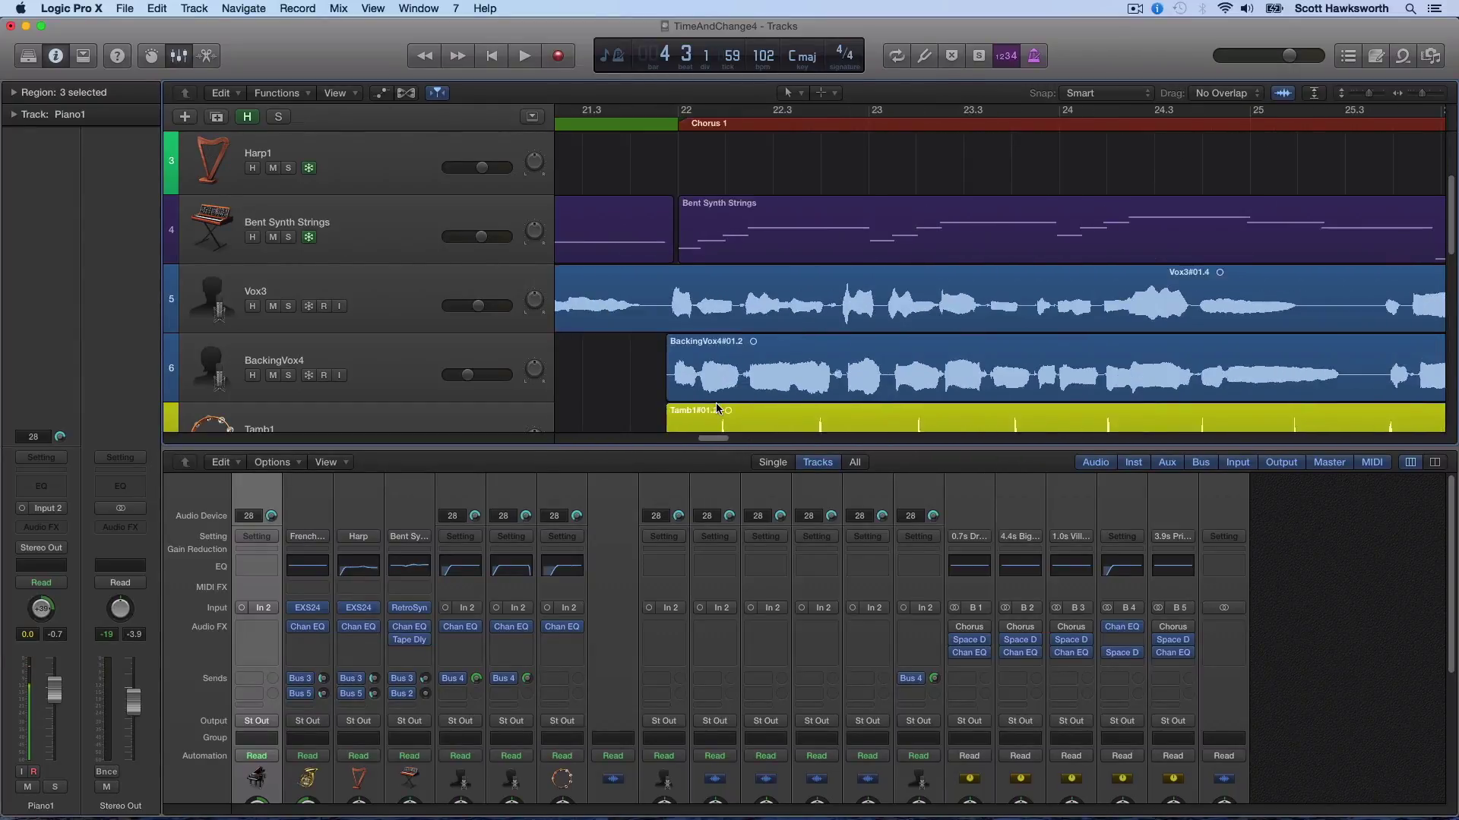
left_click(289, 375)
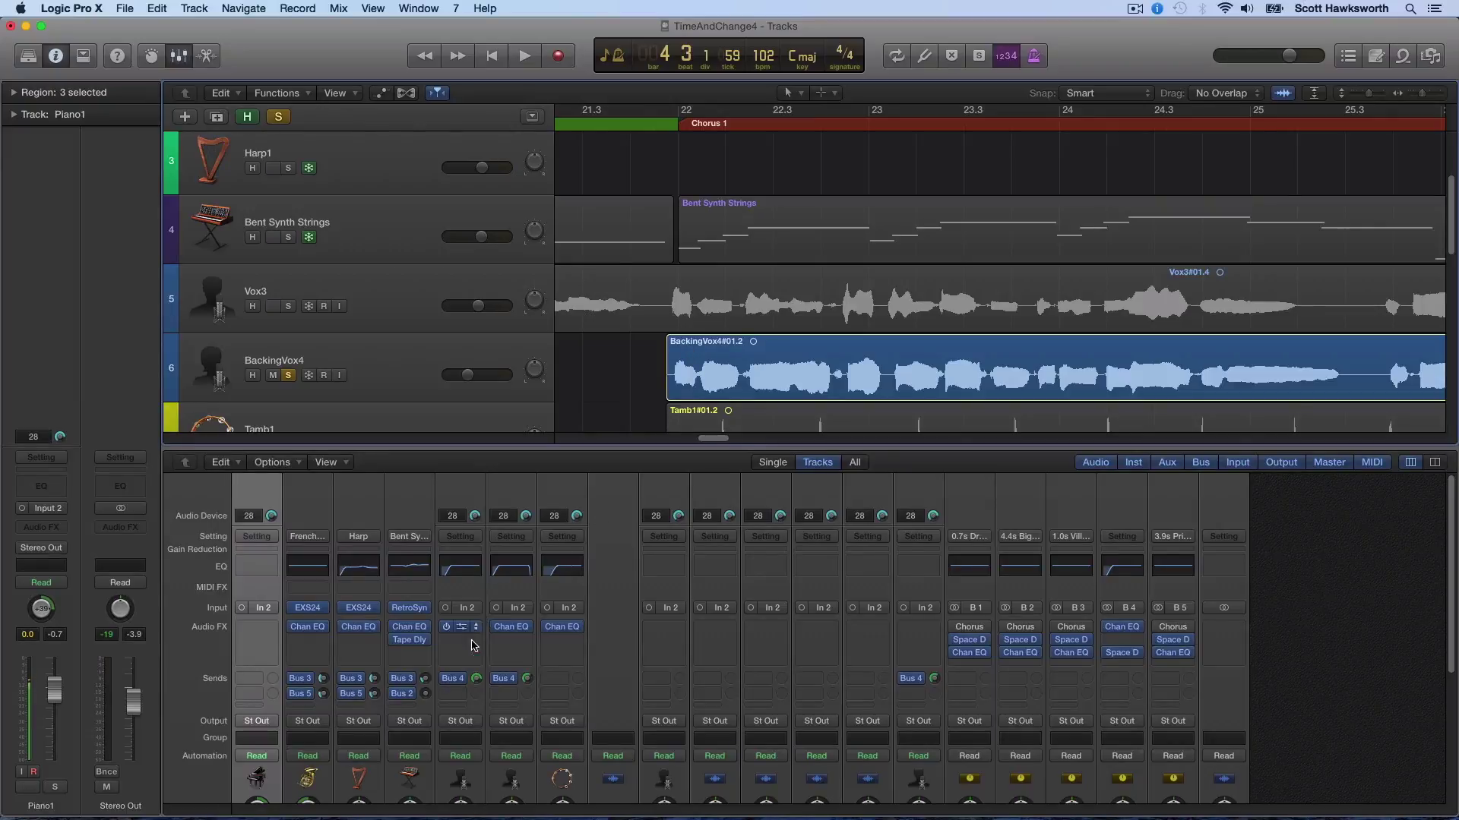
scroll(496, 592, "down", 8)
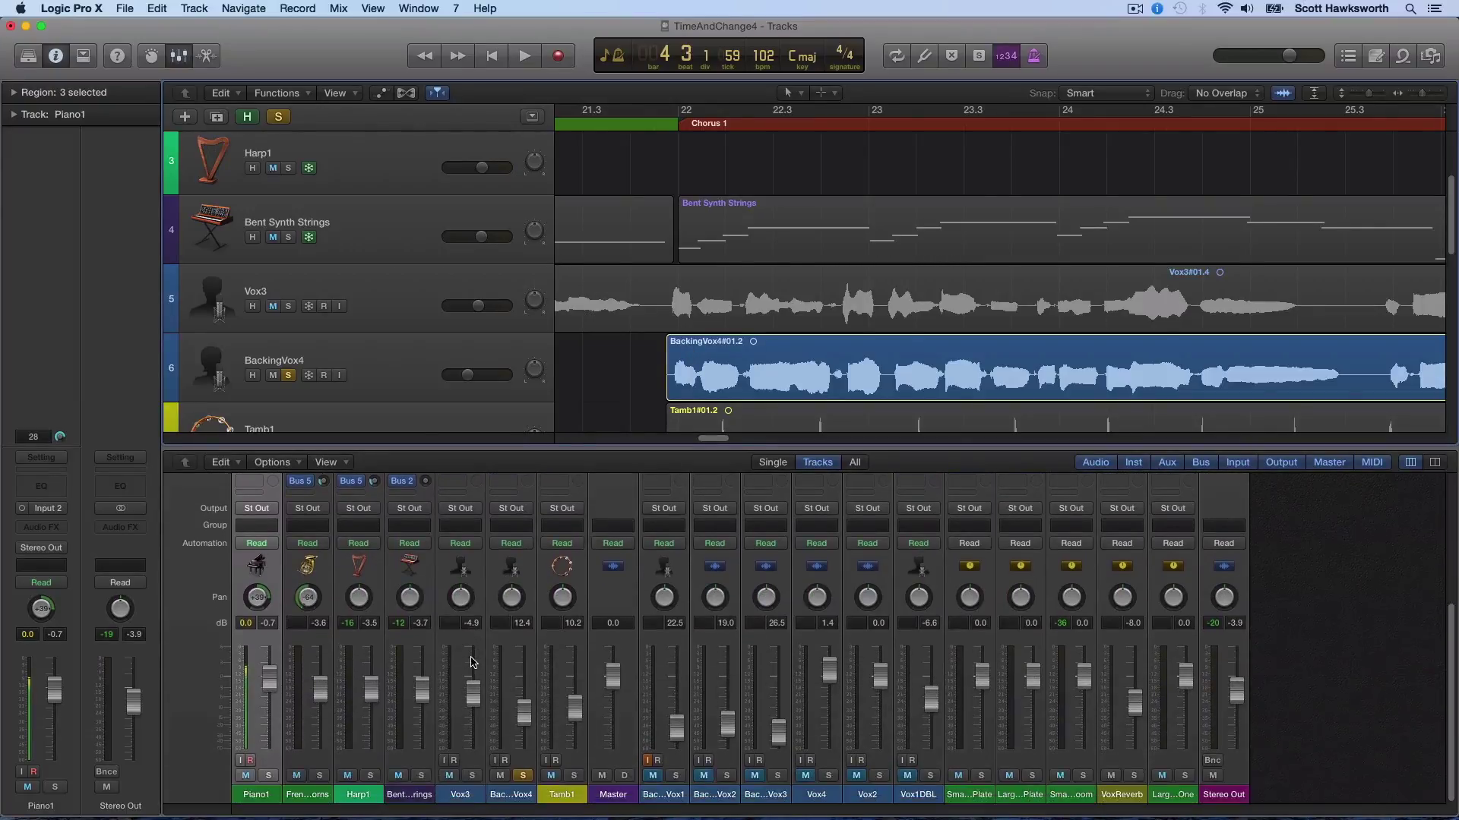
scroll(471, 661, "up", 6)
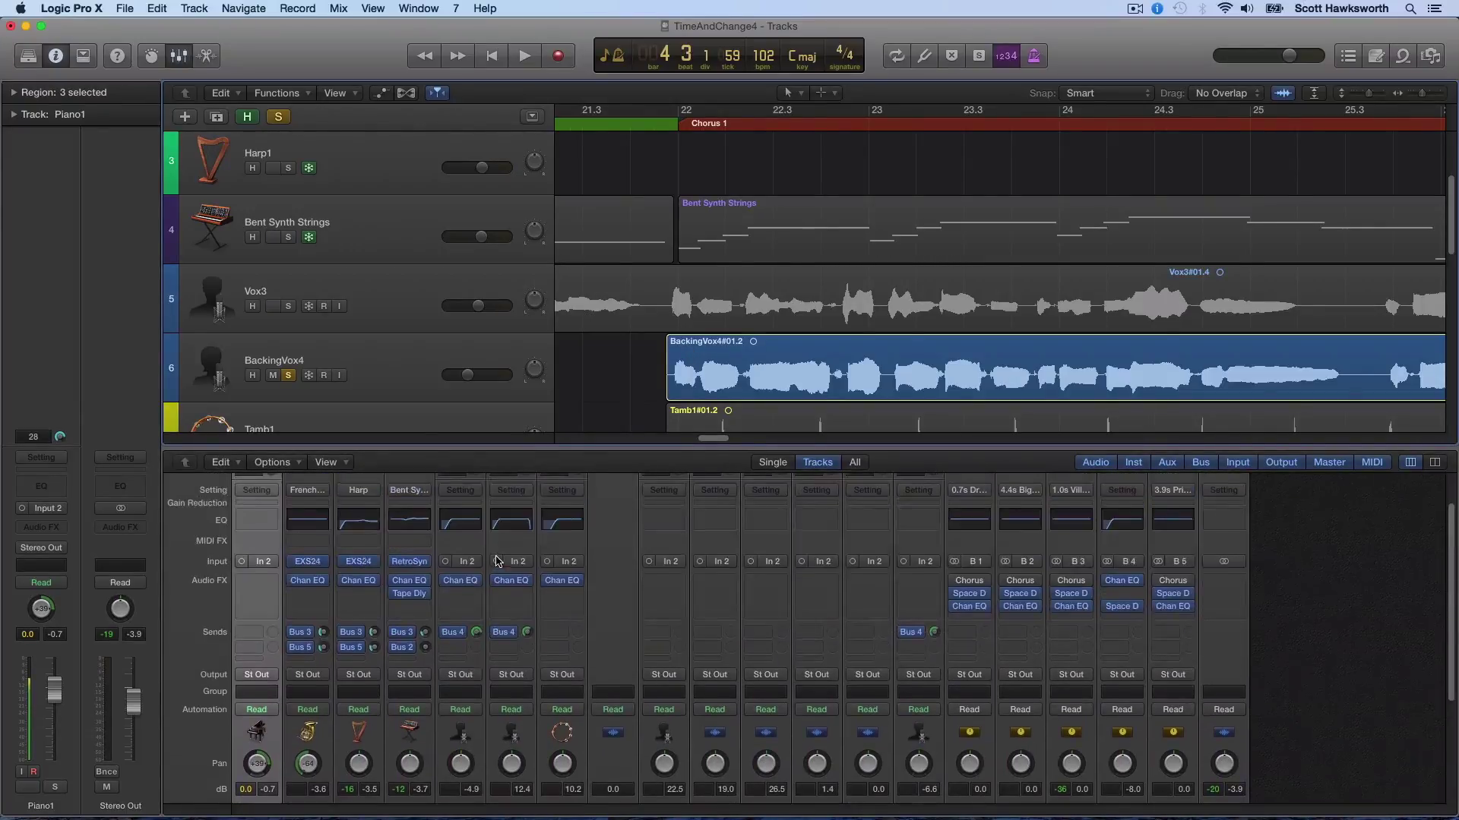
left_click(517, 560)
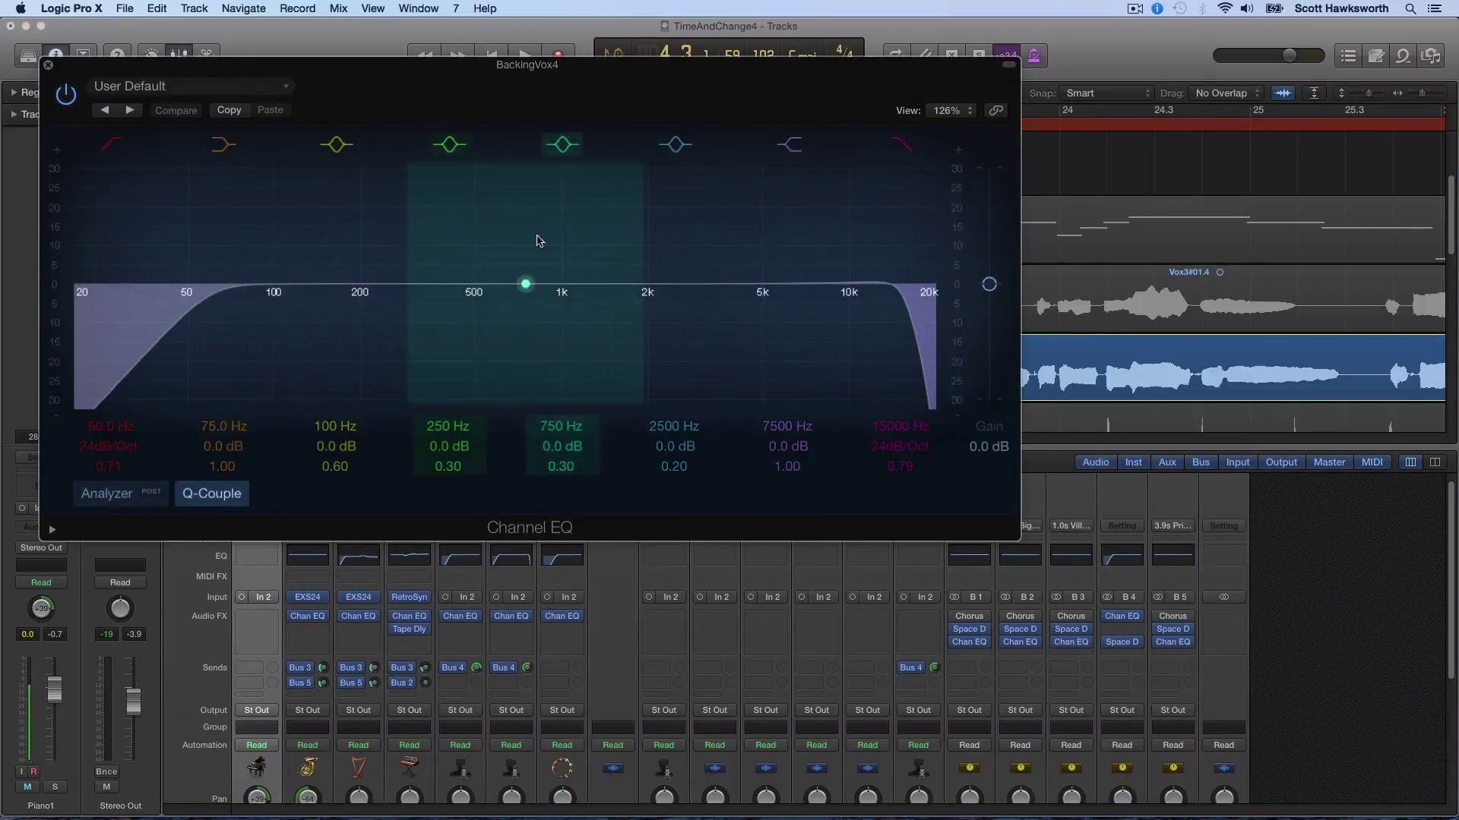
left_click_drag(482, 116, 659, 415)
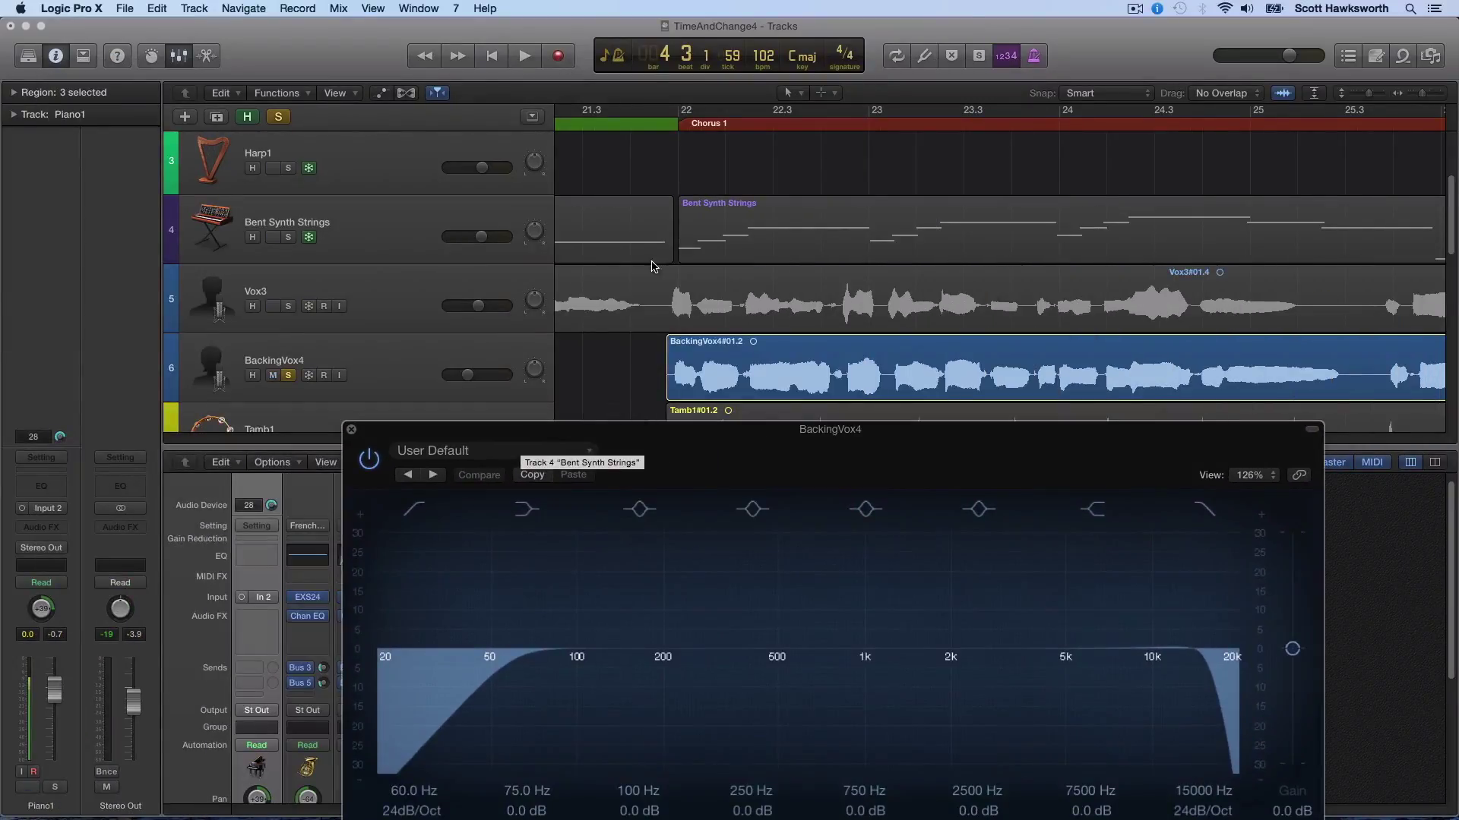
- Play from the start of Chorus 1 and set BackingVox4's EQ to -5.0 dB at 275 Hz and +2.5 dB at 750 Hz
left_click(679, 125)
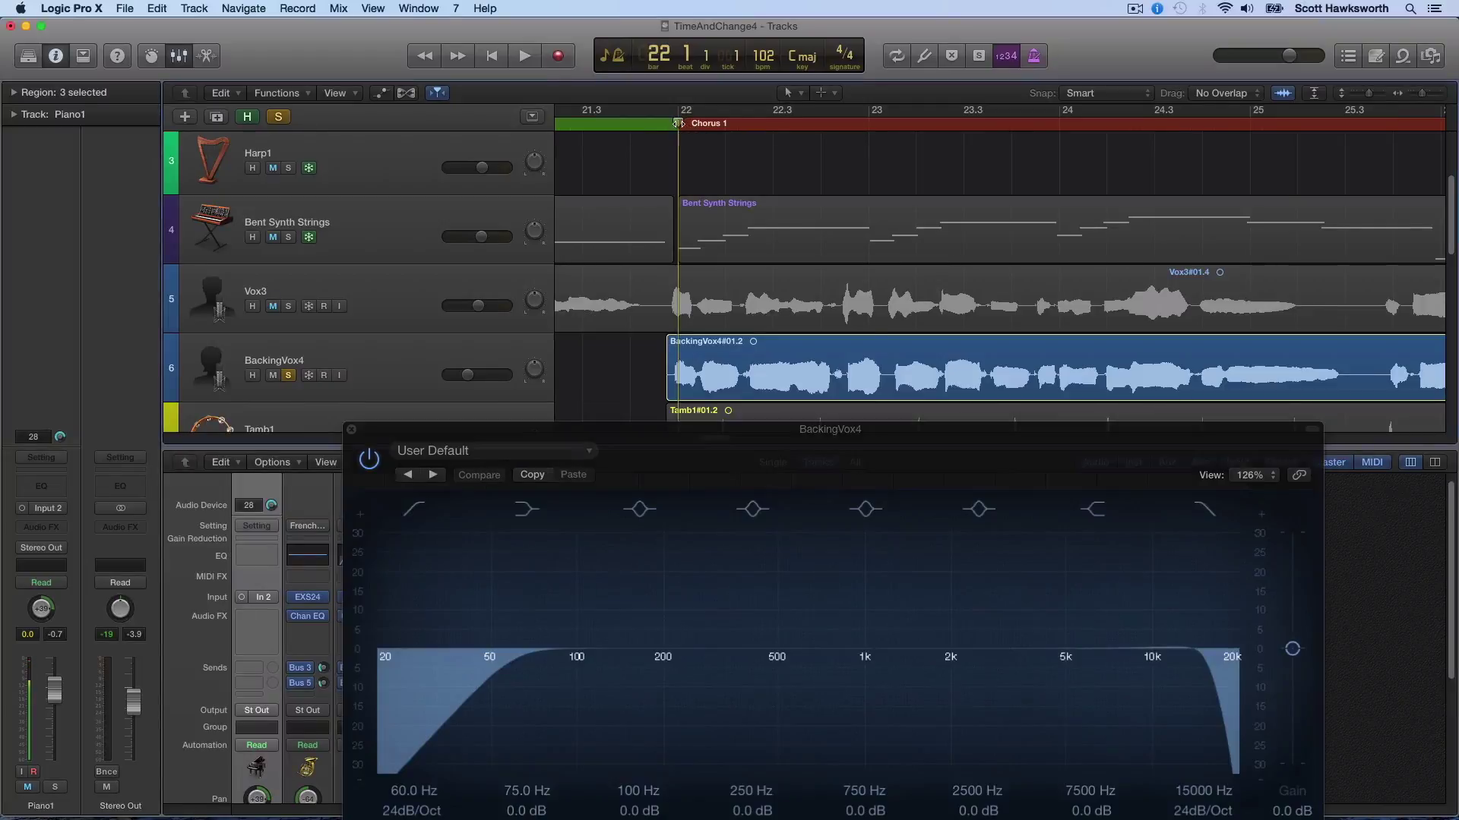
left_click(524, 56)
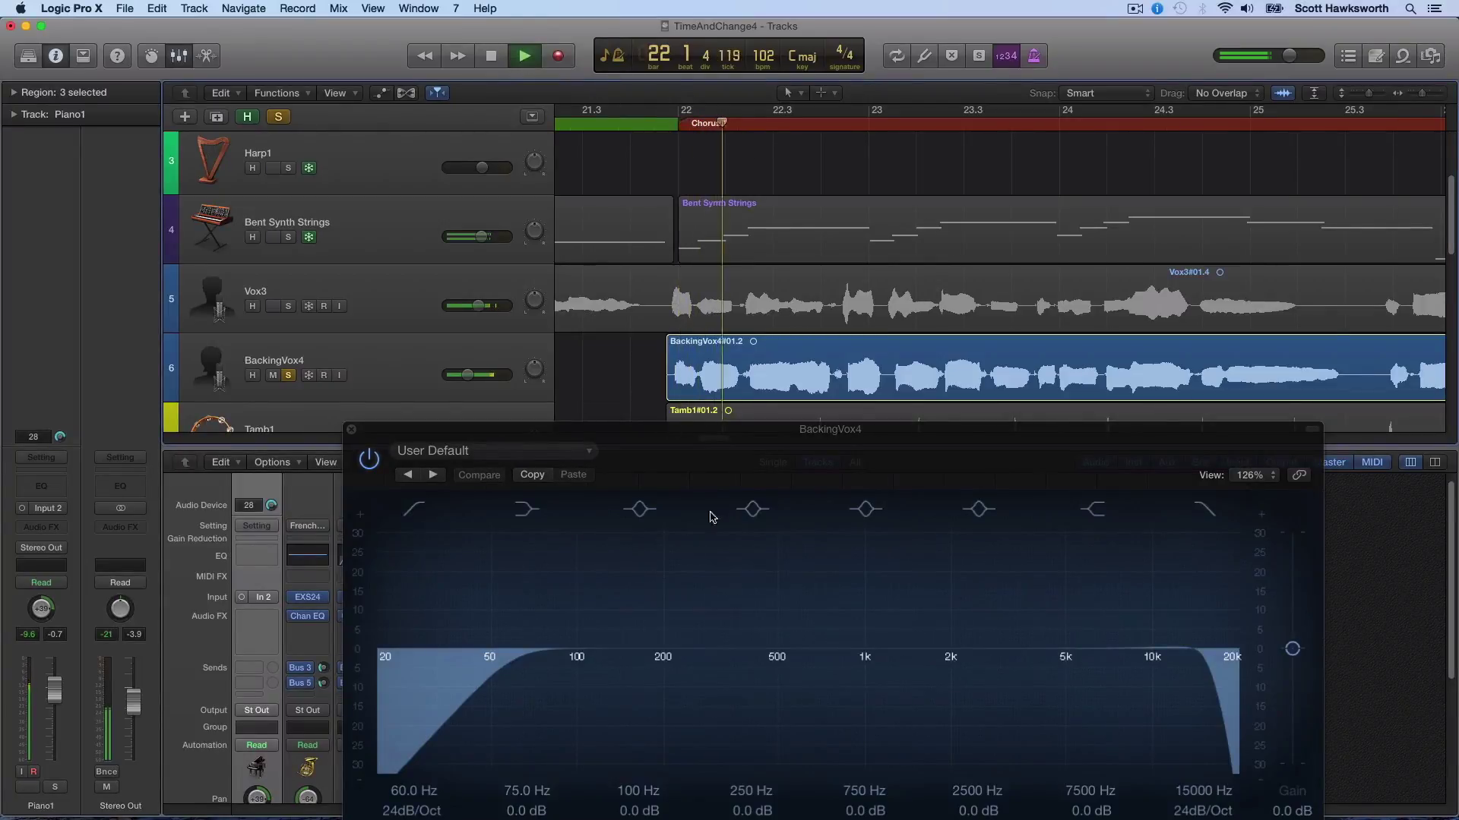
left_click(693, 647)
left_click_drag(751, 641, 763, 659)
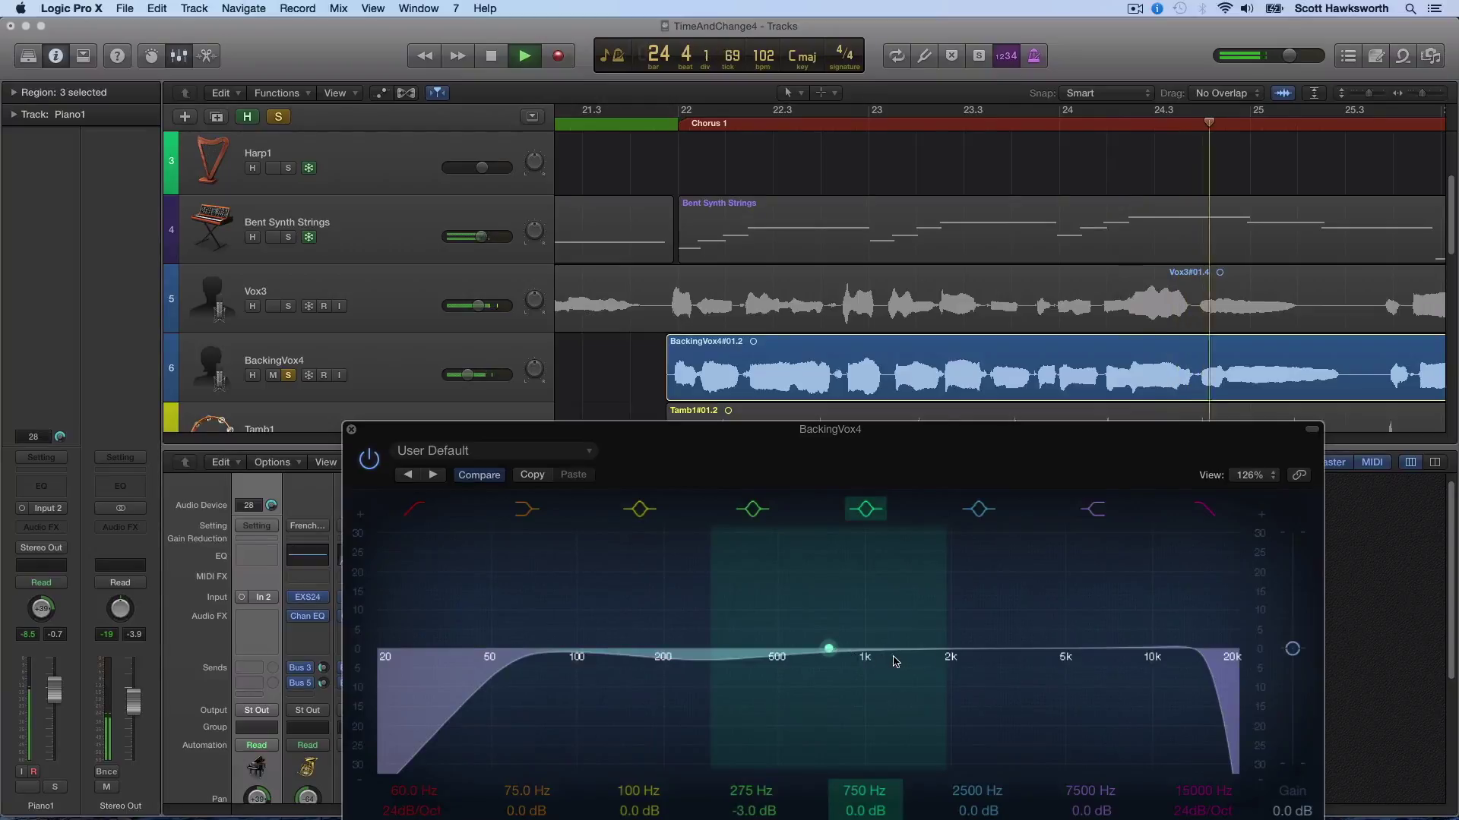
left_click_drag(829, 649, 830, 639)
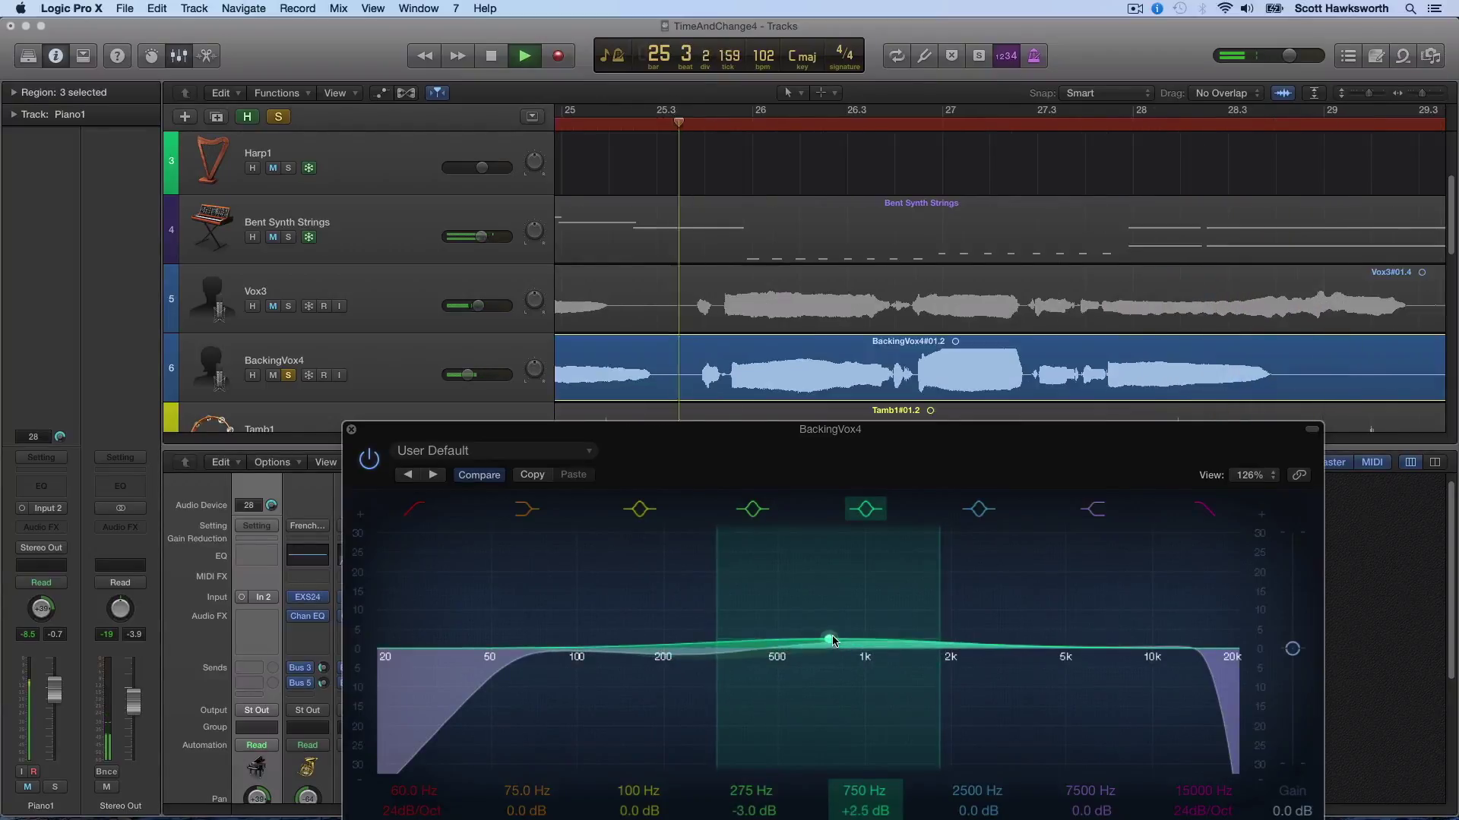
left_click_drag(663, 658, 674, 663)
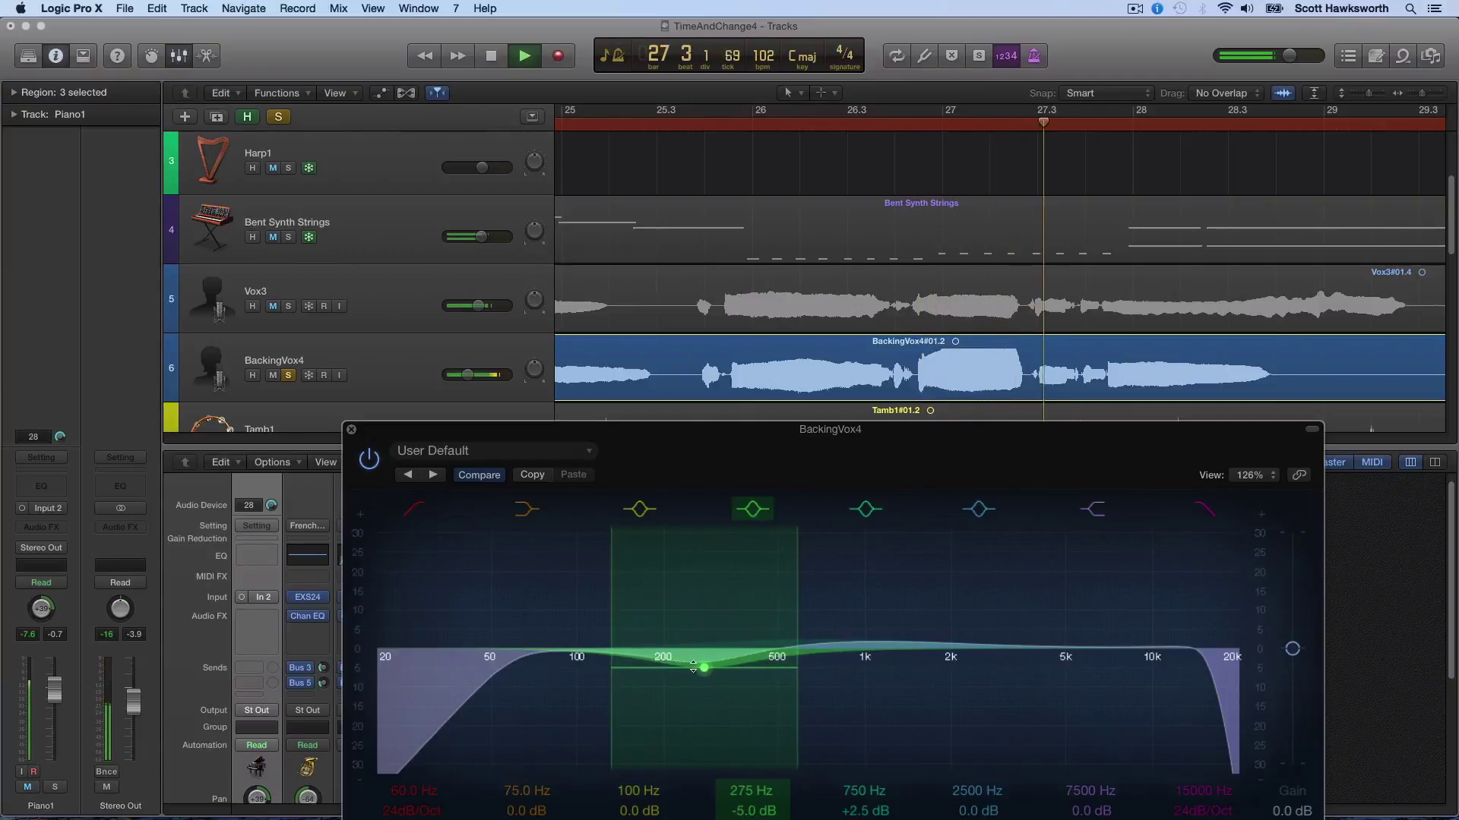
left_click(491, 55)
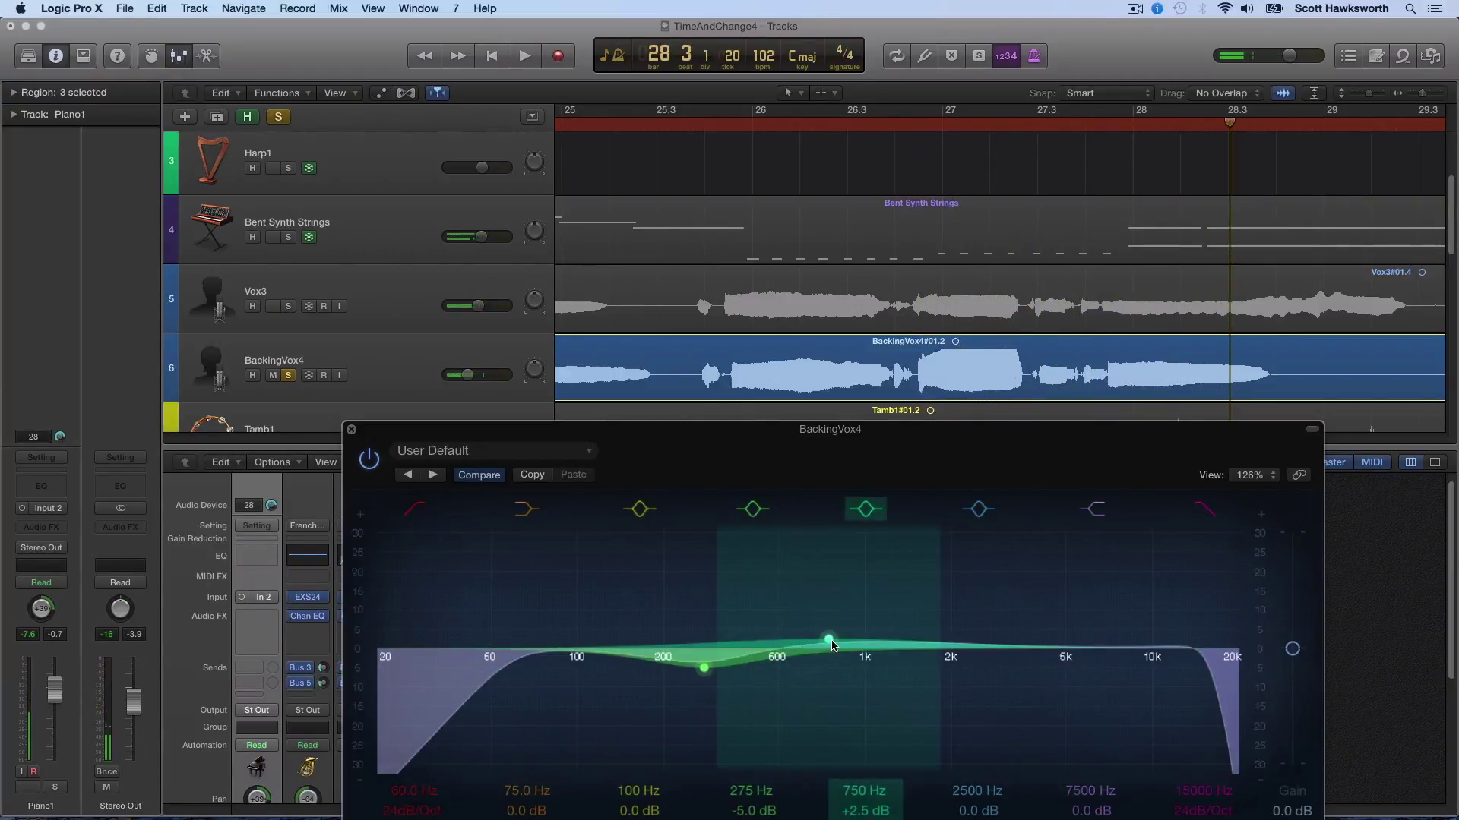
- Exaggerate the BackingVox4 EQ curve by raising the mid boost to about 13 dB and deepening the low-mid cut
mouse_move(901, 617)
left_mouse_down()
mouse_move(887, 608)
mouse_move(890, 623)
left_mouse_up()
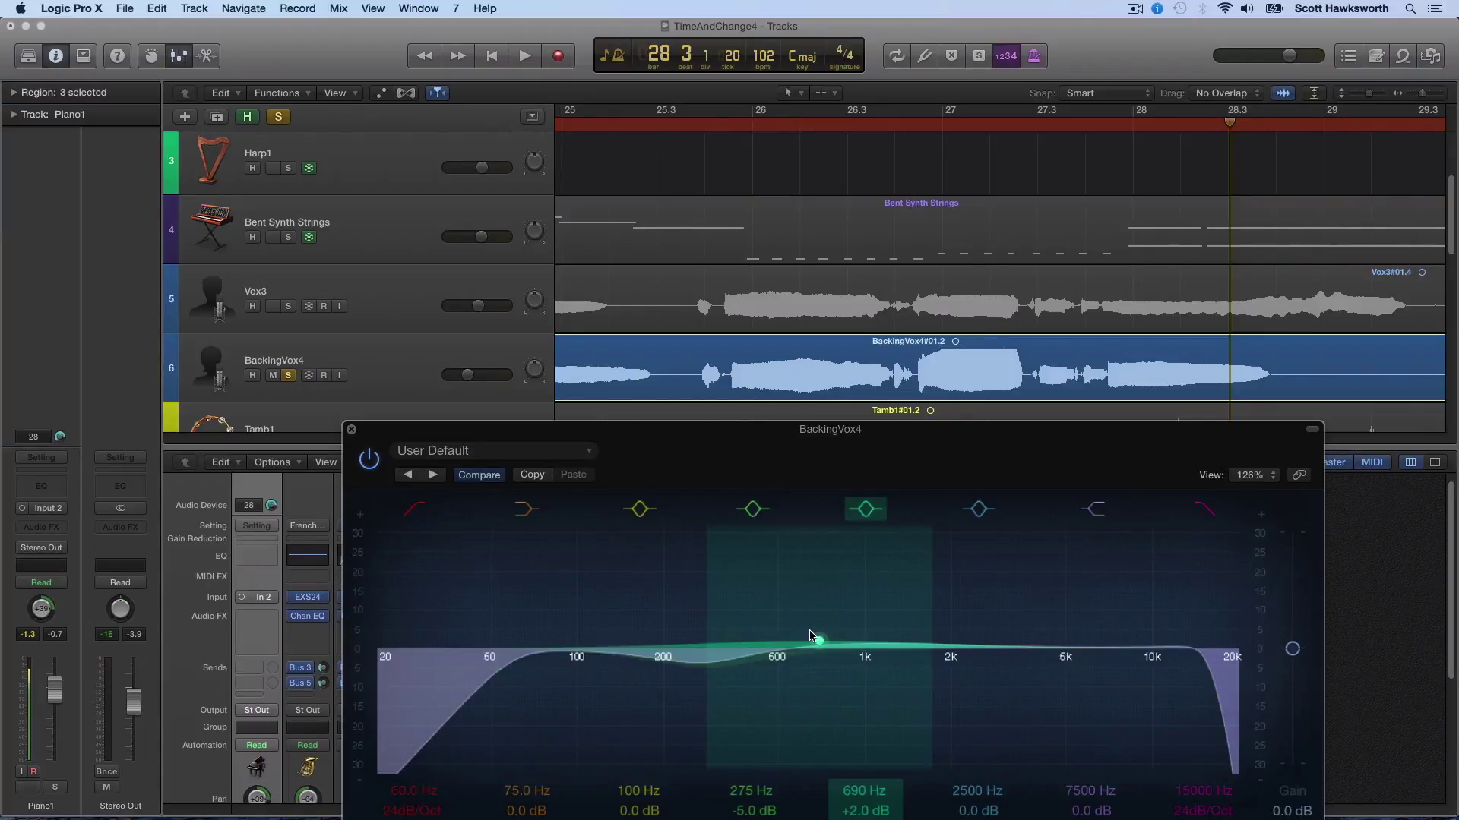
left_click_drag(814, 643, 848, 583)
left_click_drag(702, 668, 690, 701)
- Play from just before Chorus 1 and set the mid band to 770 Hz at +5.0 dB and the 275 Hz band to -19.5 dB
left_click_drag(885, 423, 952, 496)
left_click_drag(743, 439, 708, 439)
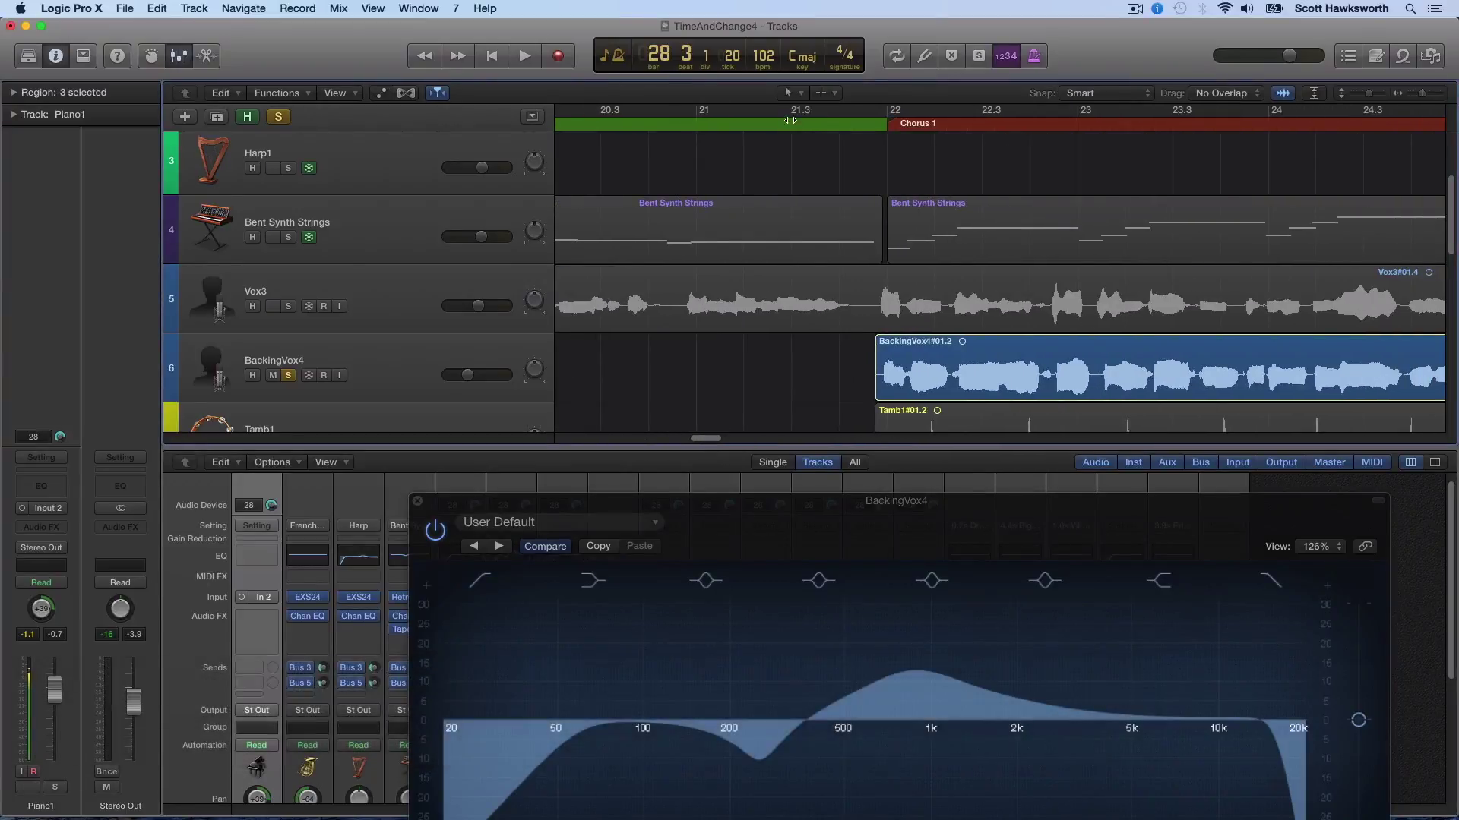
left_click(532, 58)
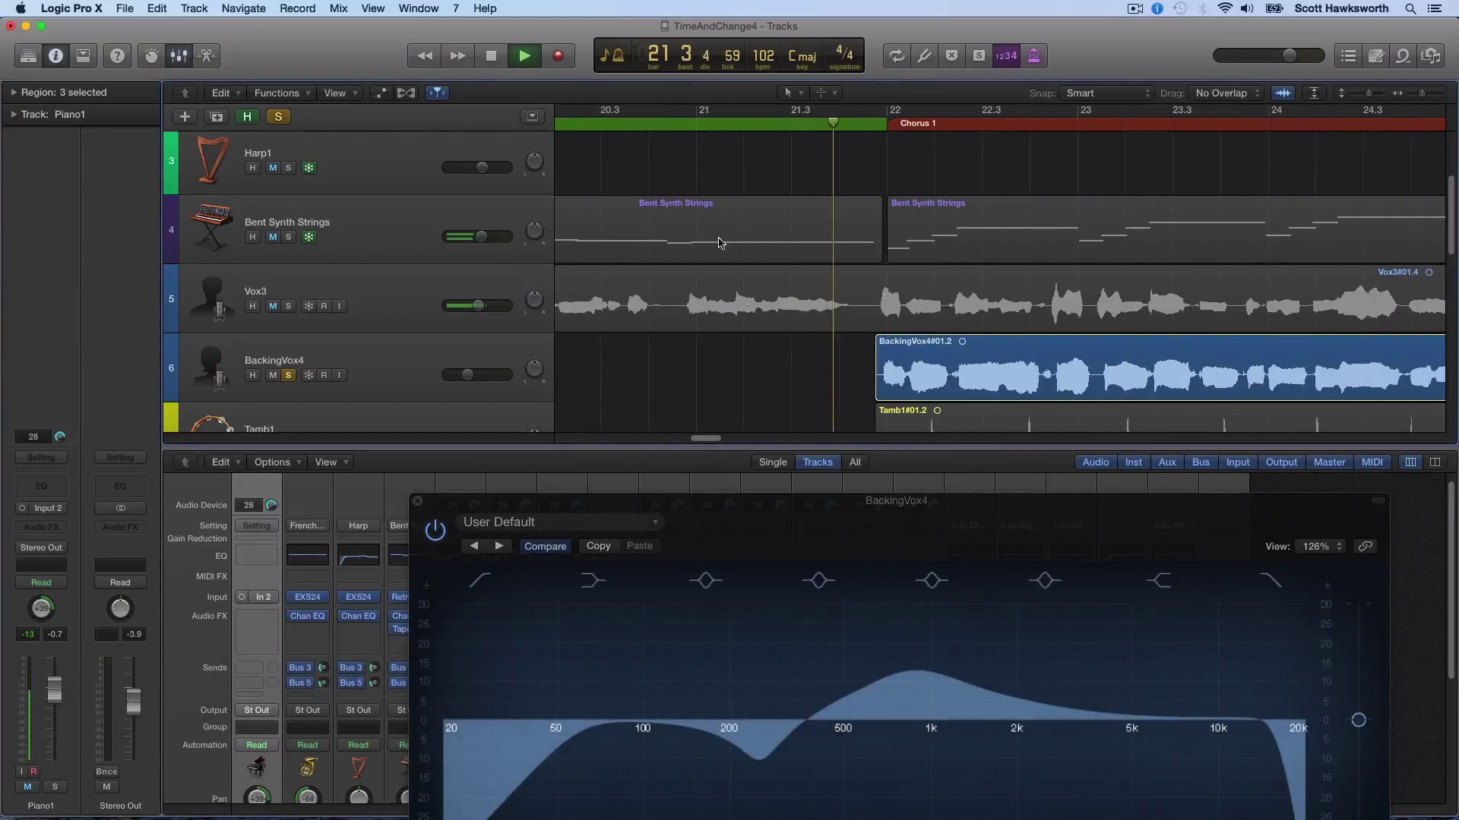
left_click_drag(915, 669, 897, 712)
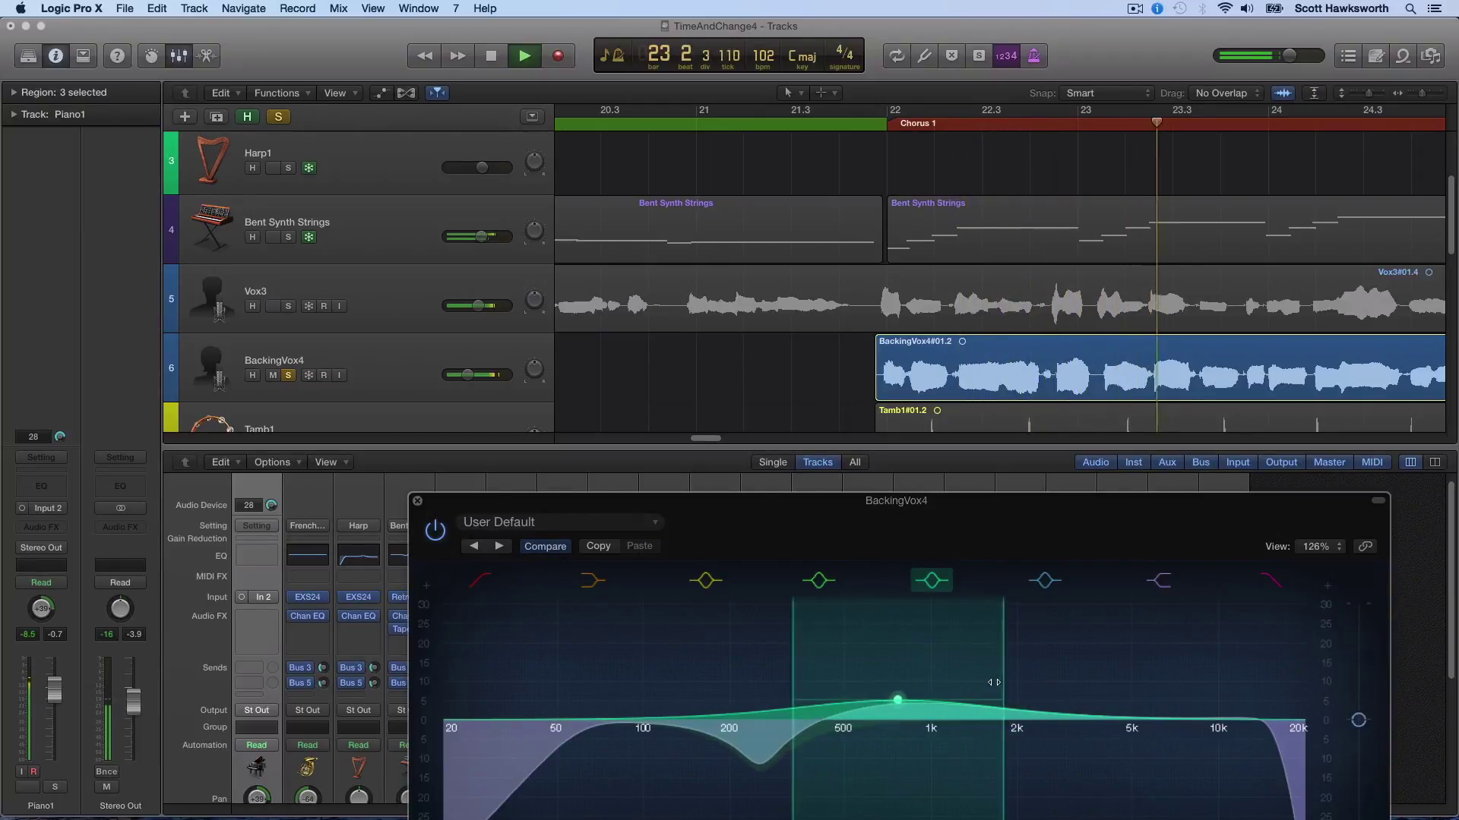
mouse_move(757, 766)
left_mouse_down()
mouse_move(756, 783)
mouse_move(776, 780)
left_mouse_up()
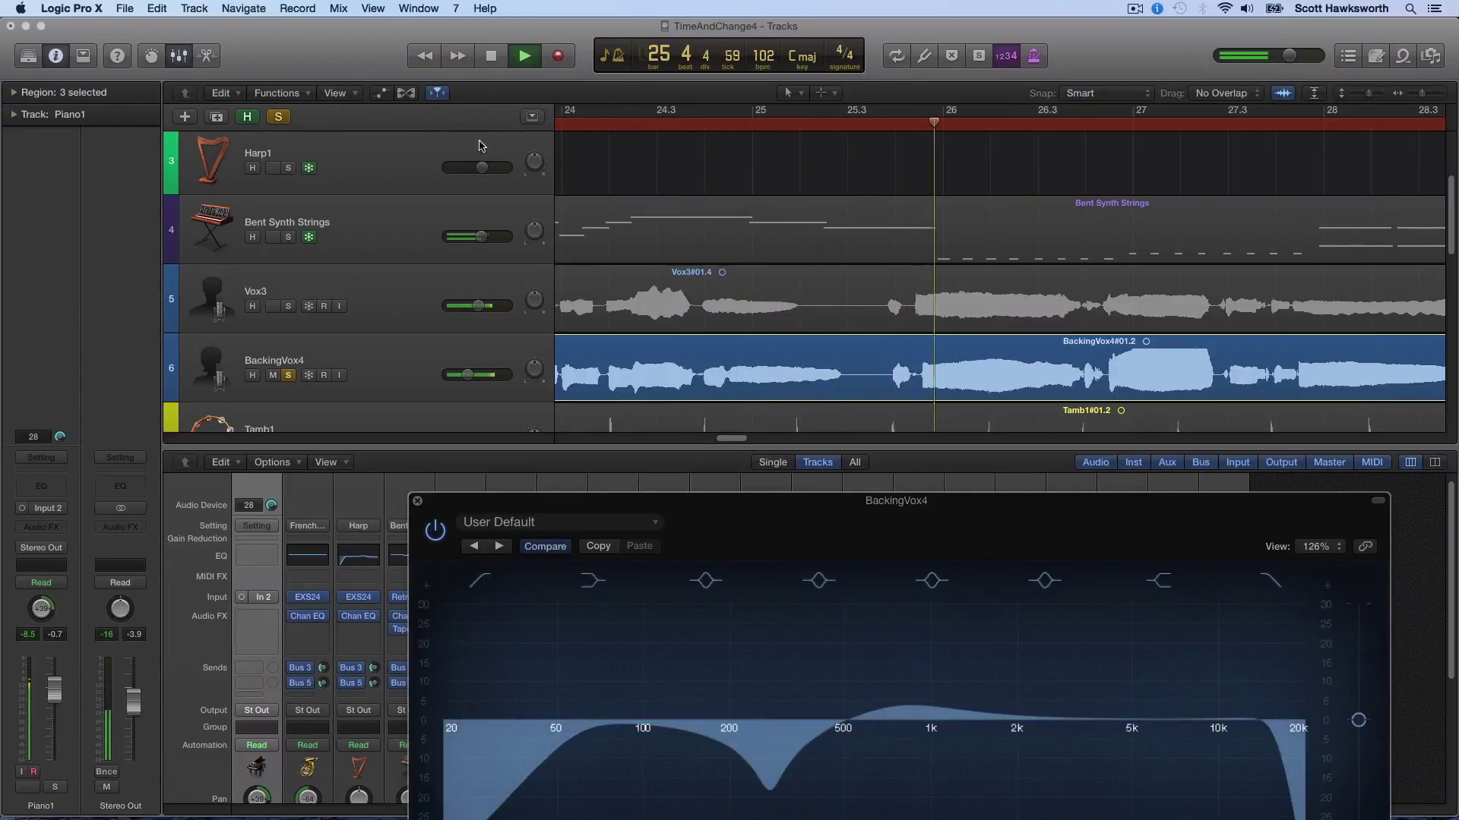
- Bypass and re-enable the Channel EQ twice during playback to compare the soloed vocal, and stop playback
left_click(435, 530)
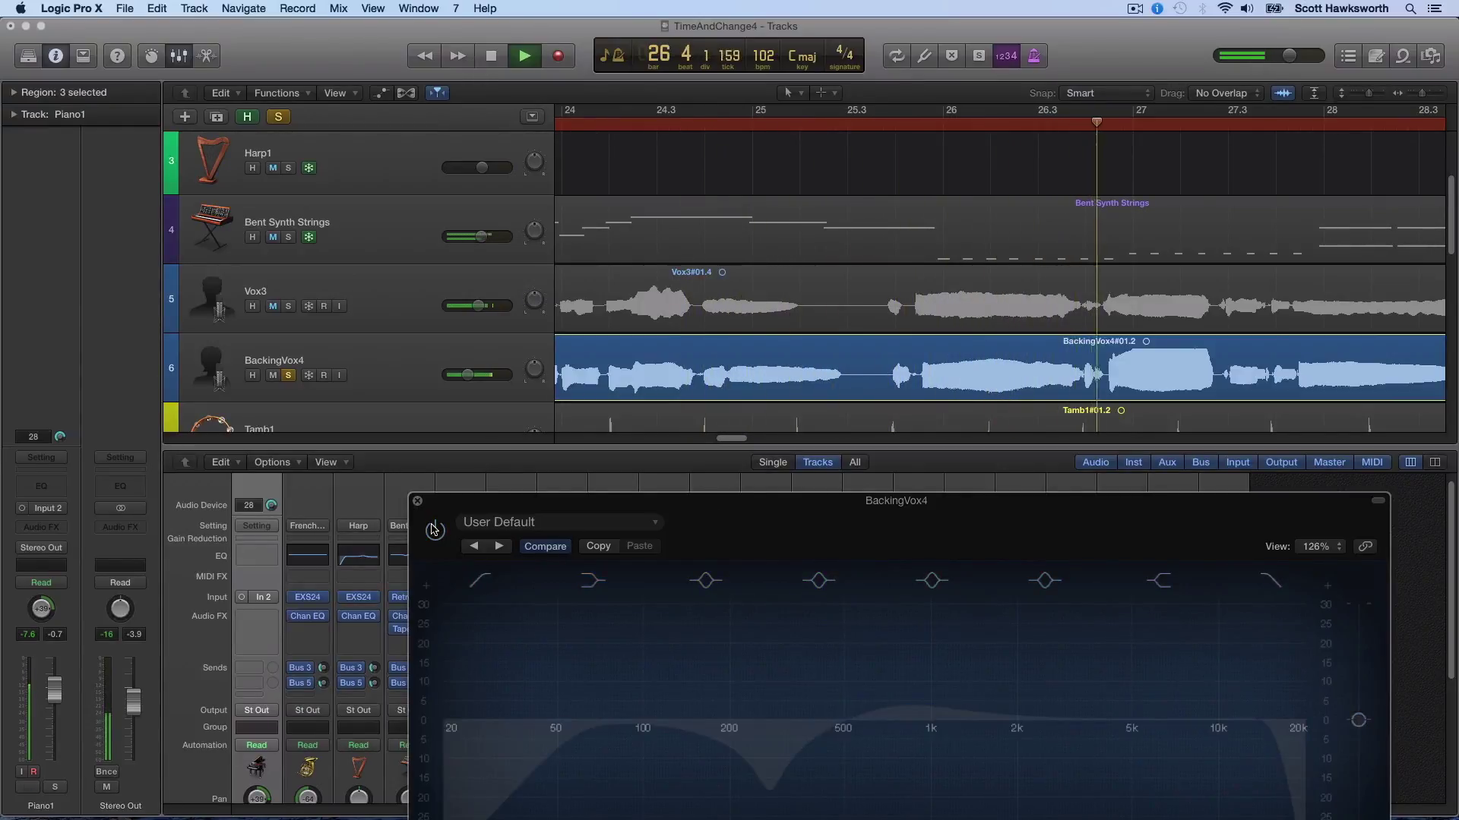
left_click(434, 530)
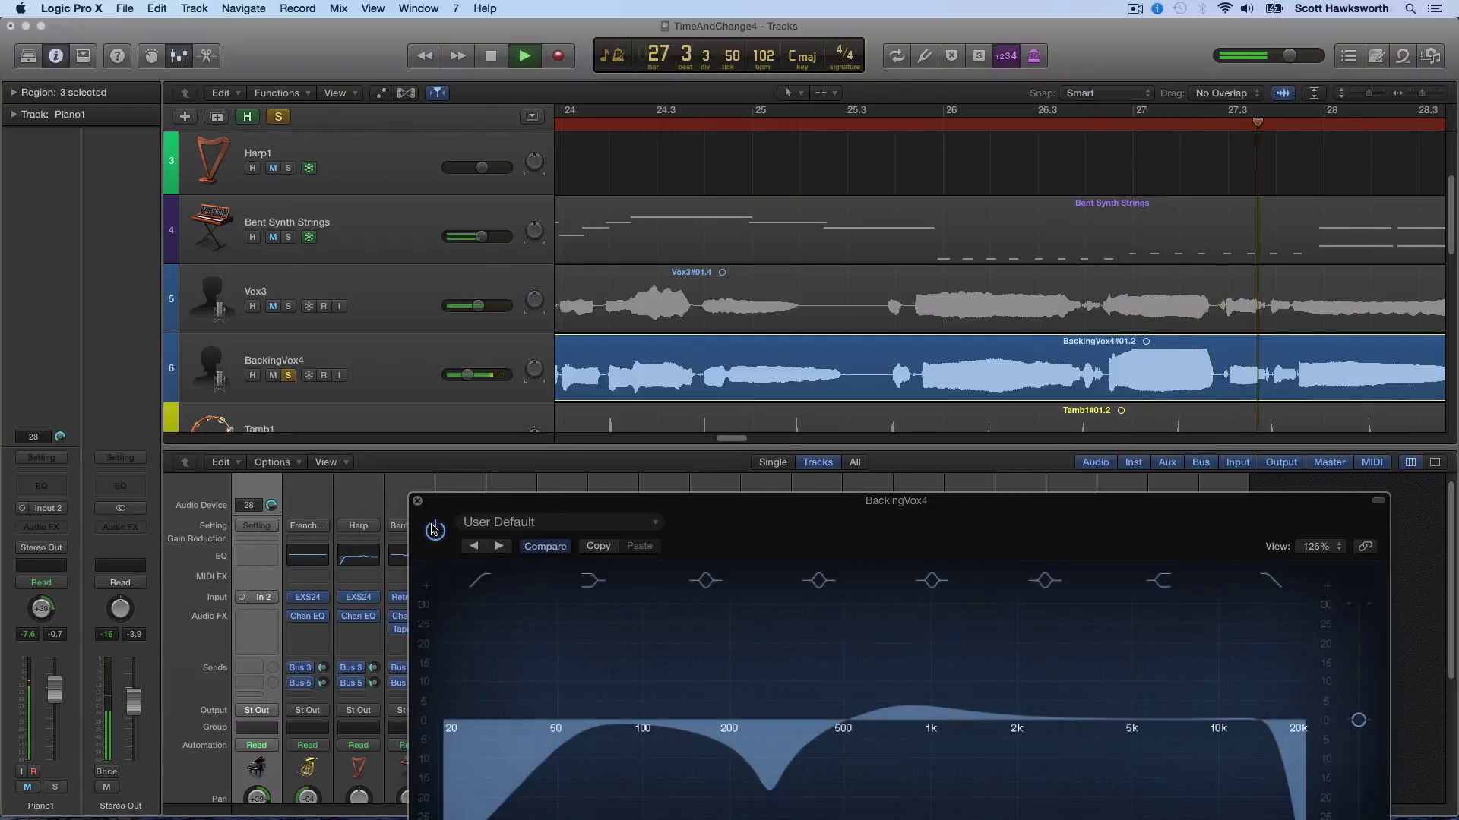
left_click(433, 531)
left_click(434, 530)
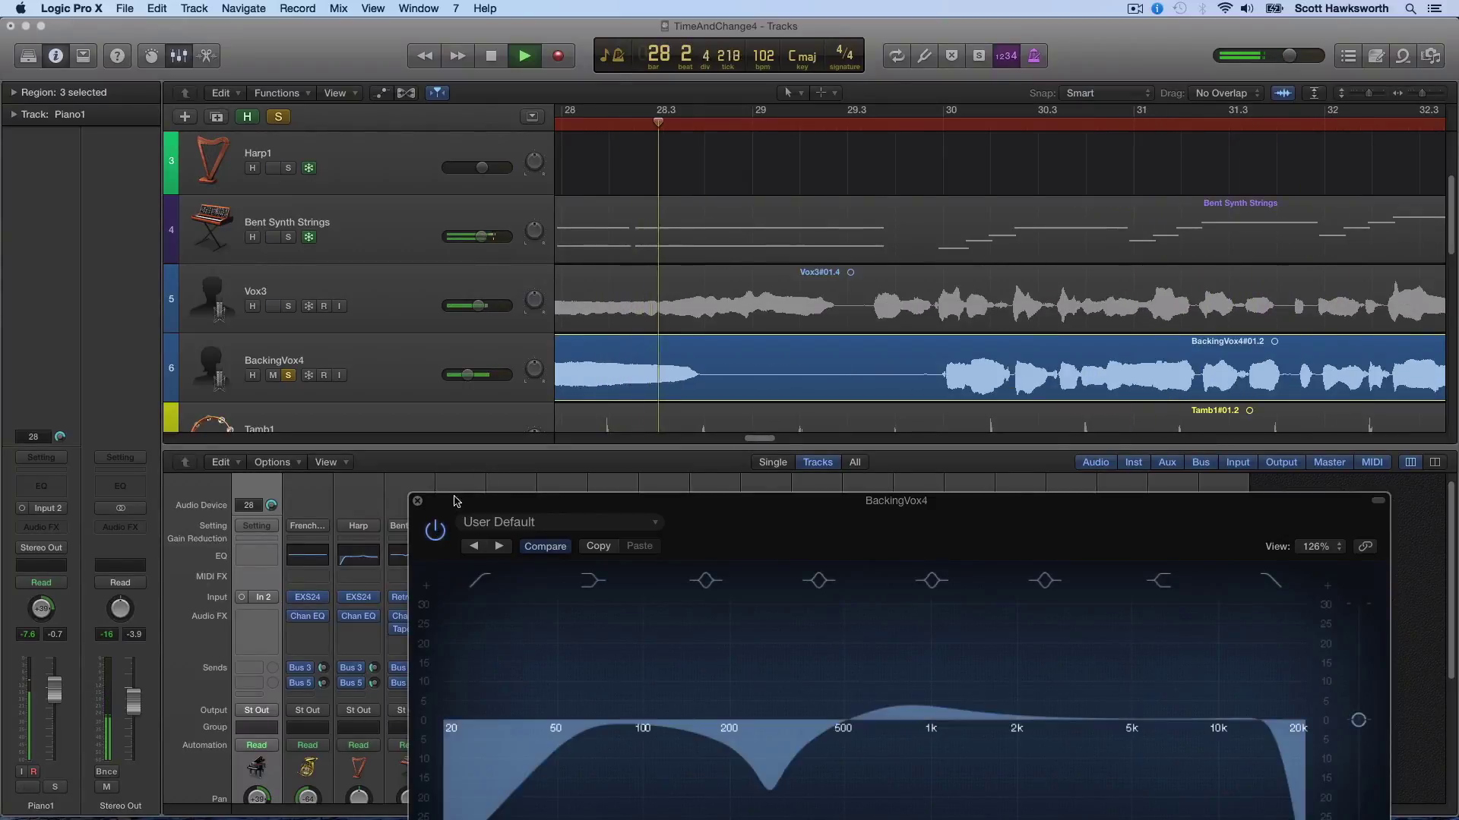
key("space")
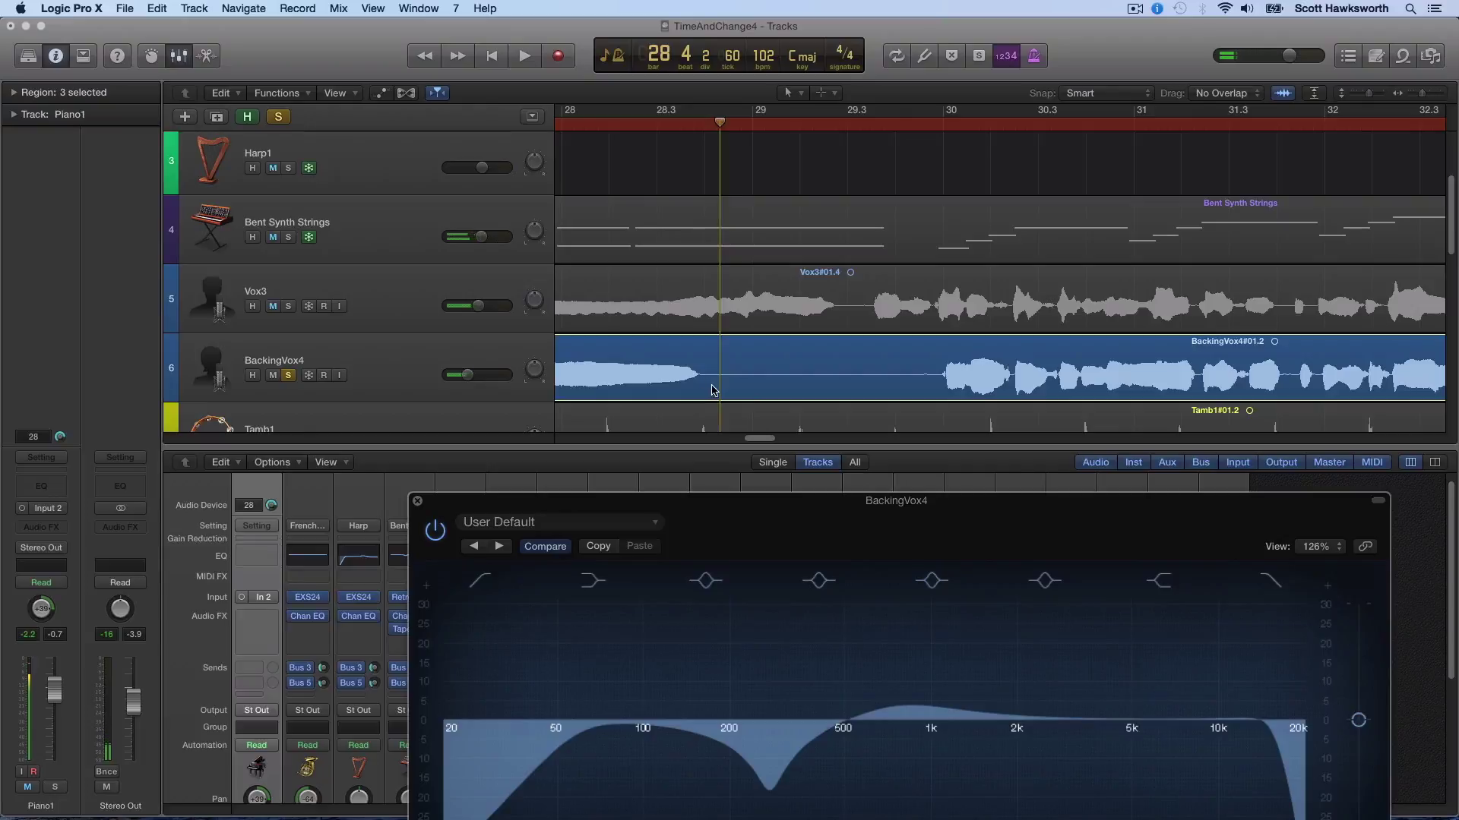
- Take BackingVox4 out of solo and play the full mix from around bar 21, keeping its EQ window below the tracks
left_click(288, 376)
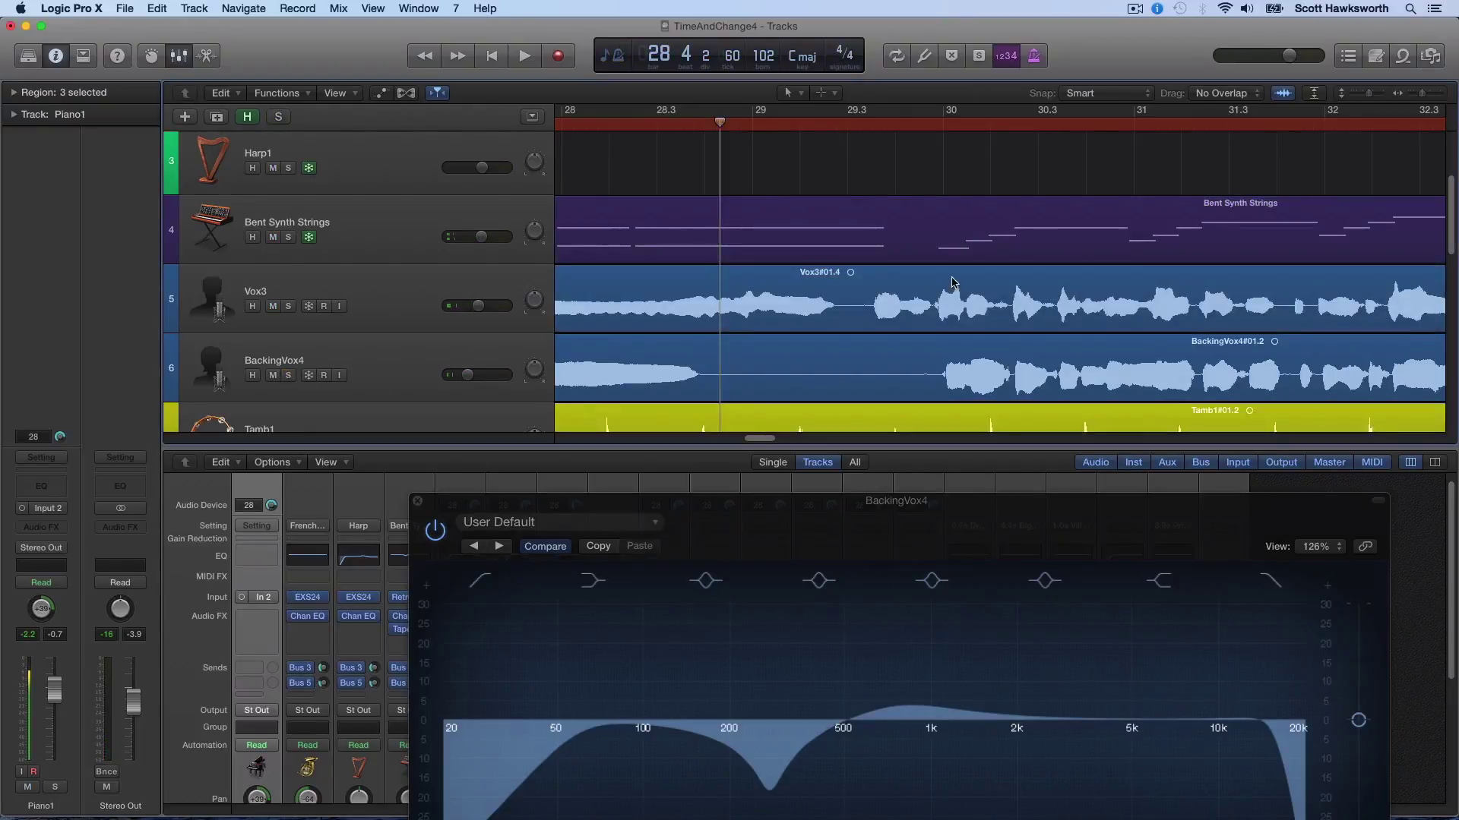
scroll(828, 335, "down", 3)
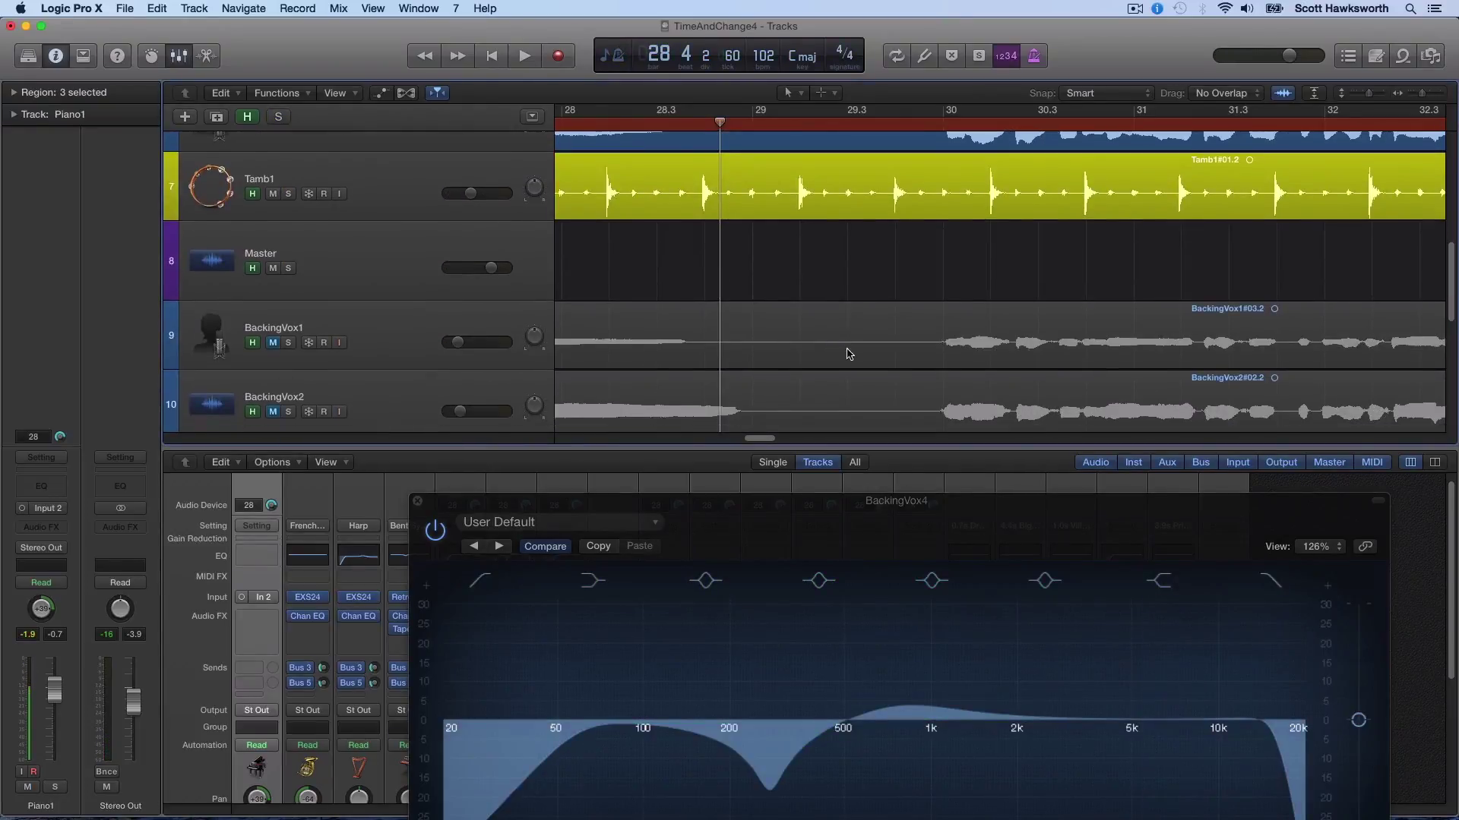
scroll(836, 343, "up", 5)
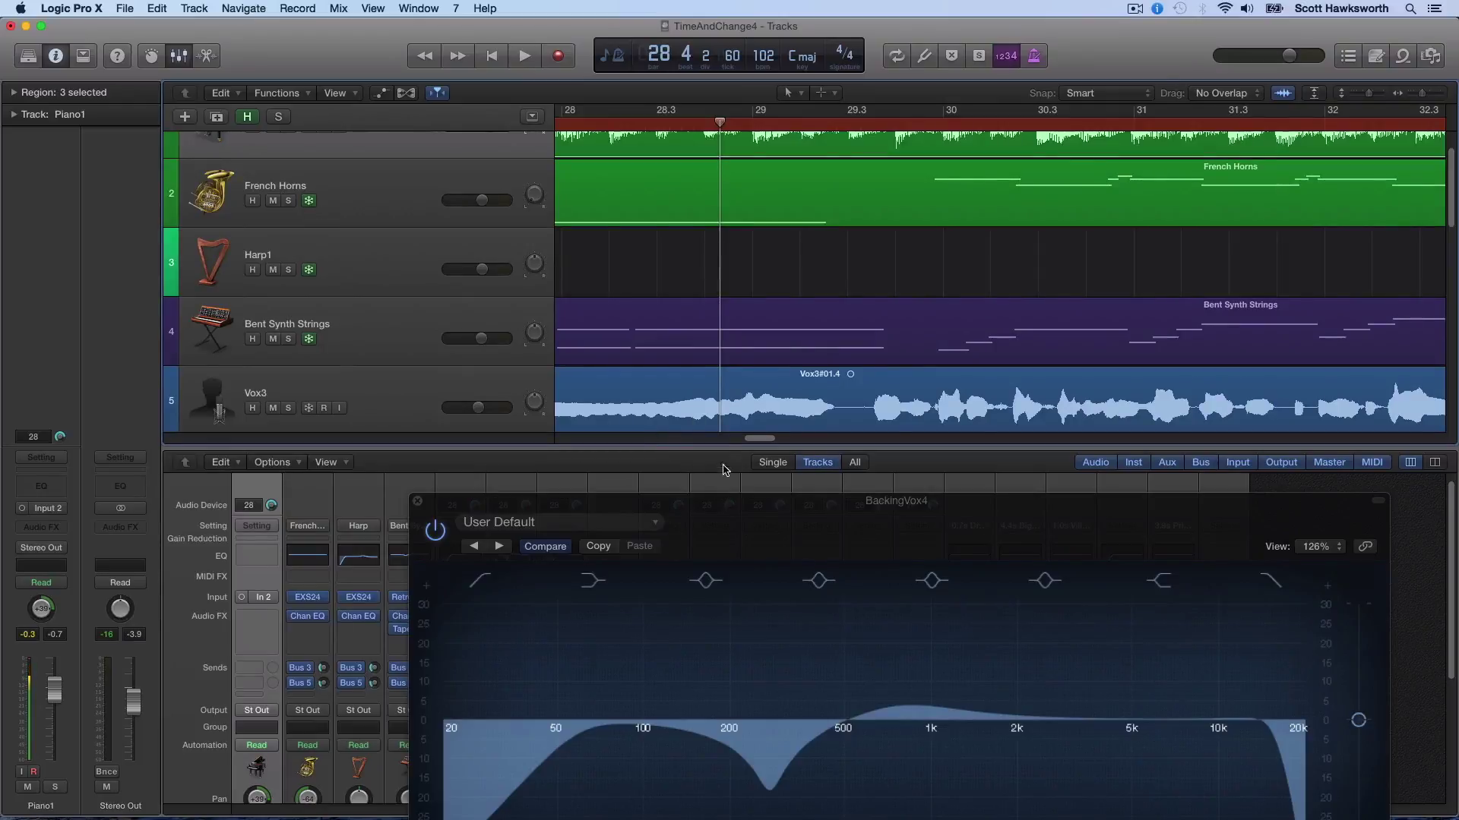
scroll(683, 310, "up", 2)
scroll(684, 308, "down", 3)
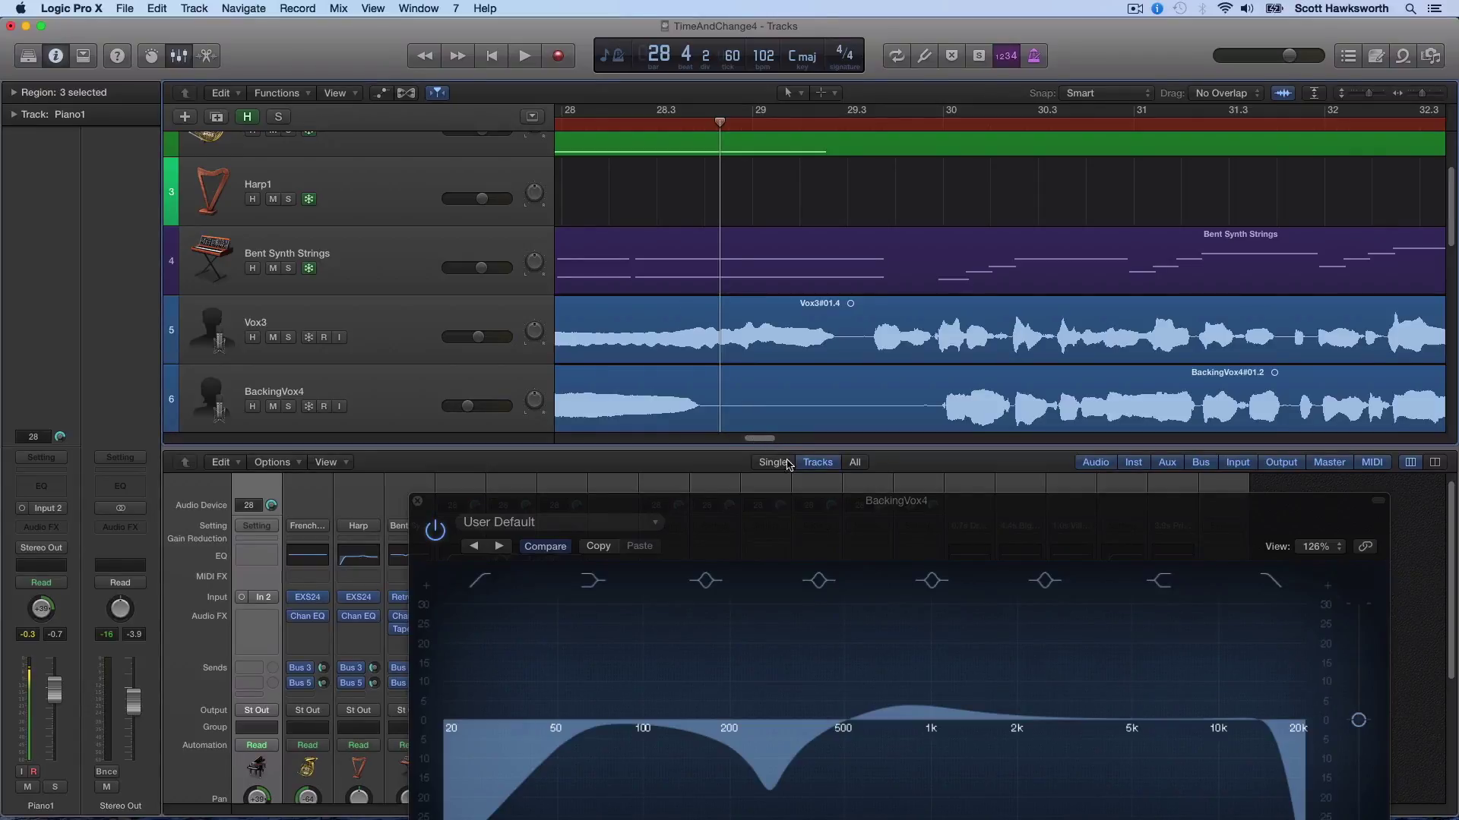
left_click_drag(686, 499, 534, 301)
left_click_drag(662, 317, 975, 288)
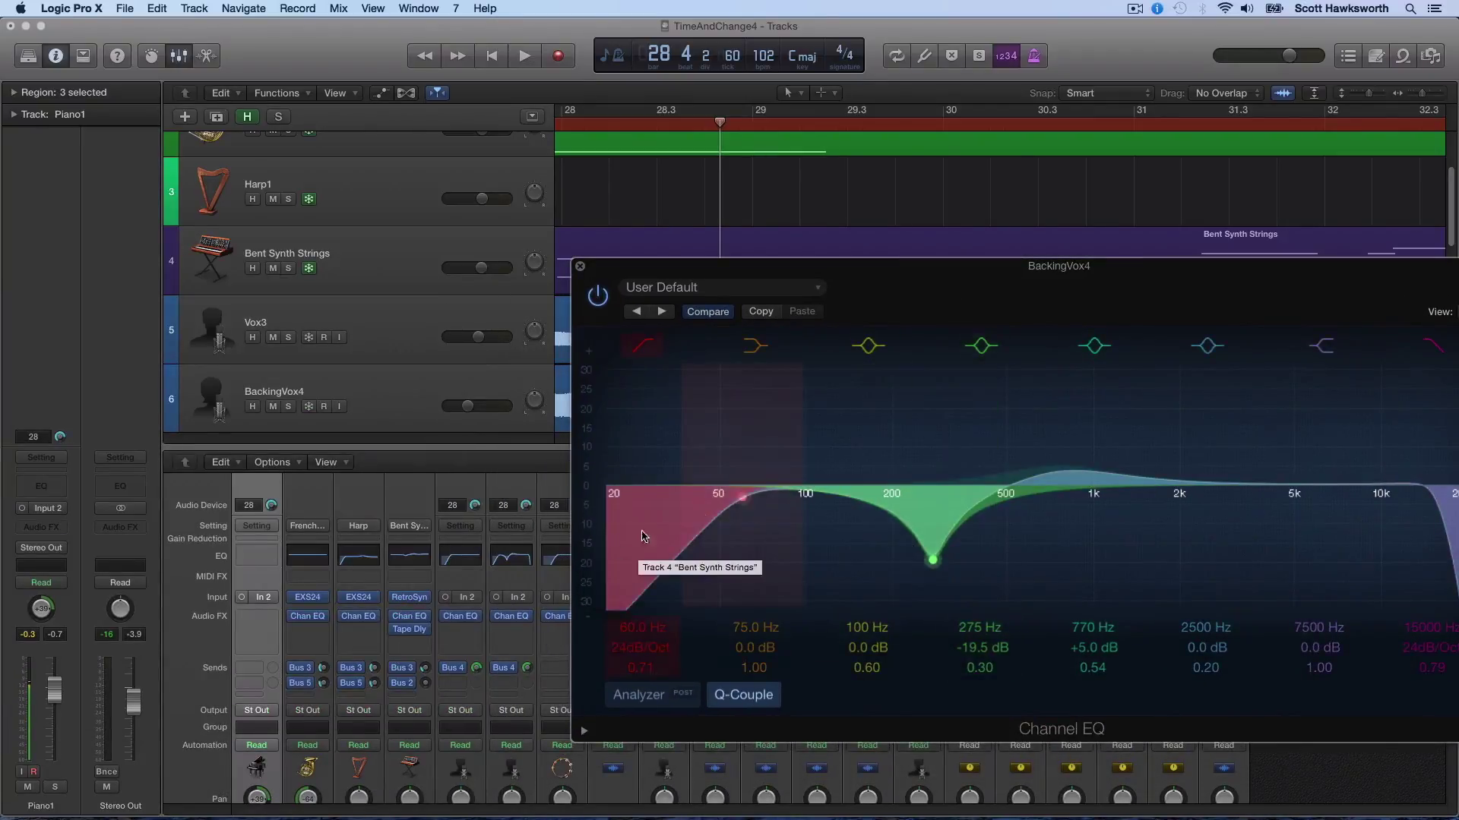
left_click_drag(895, 270, 462, 475)
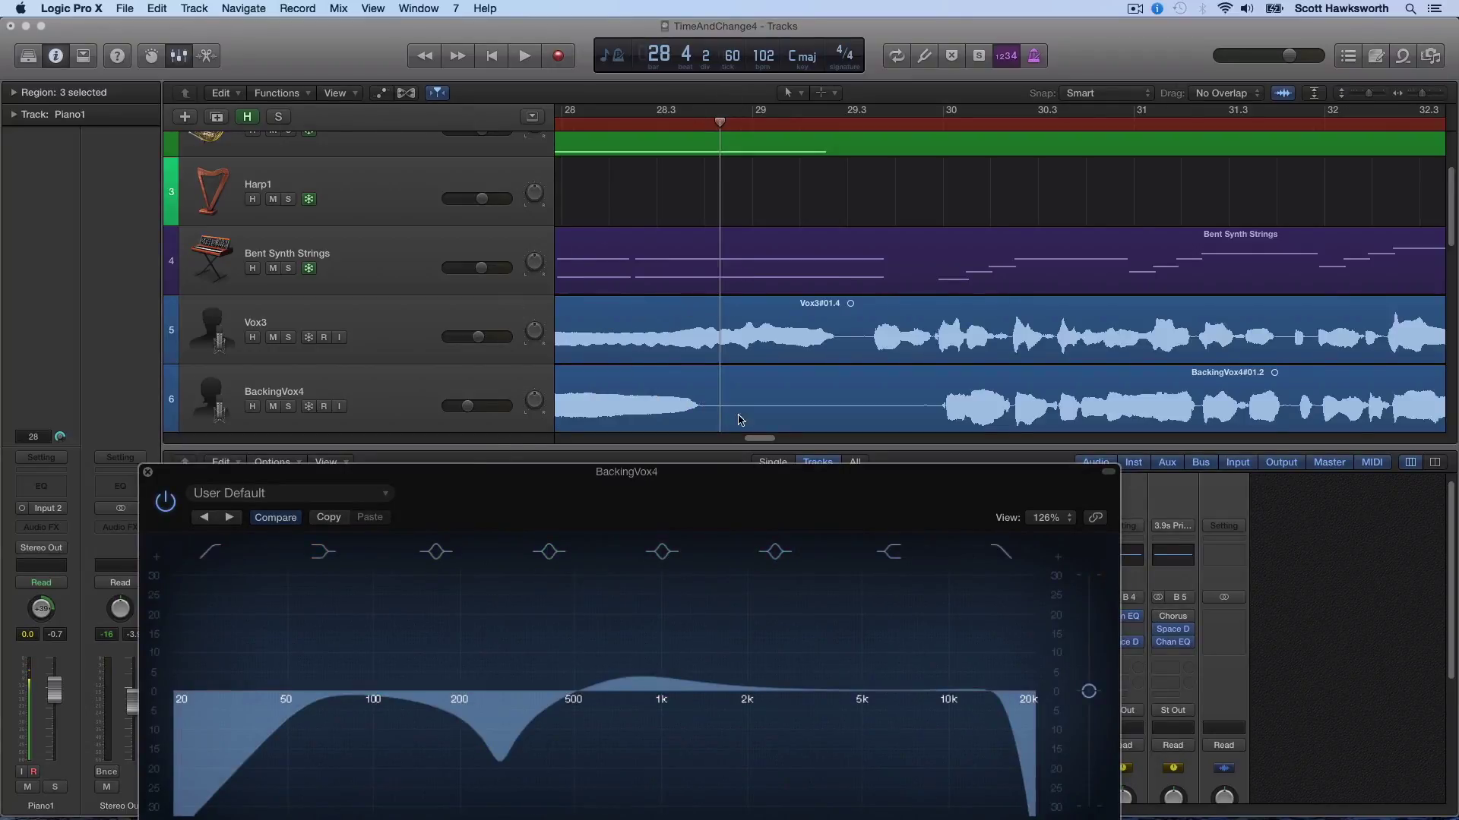
left_click_drag(756, 438, 705, 450)
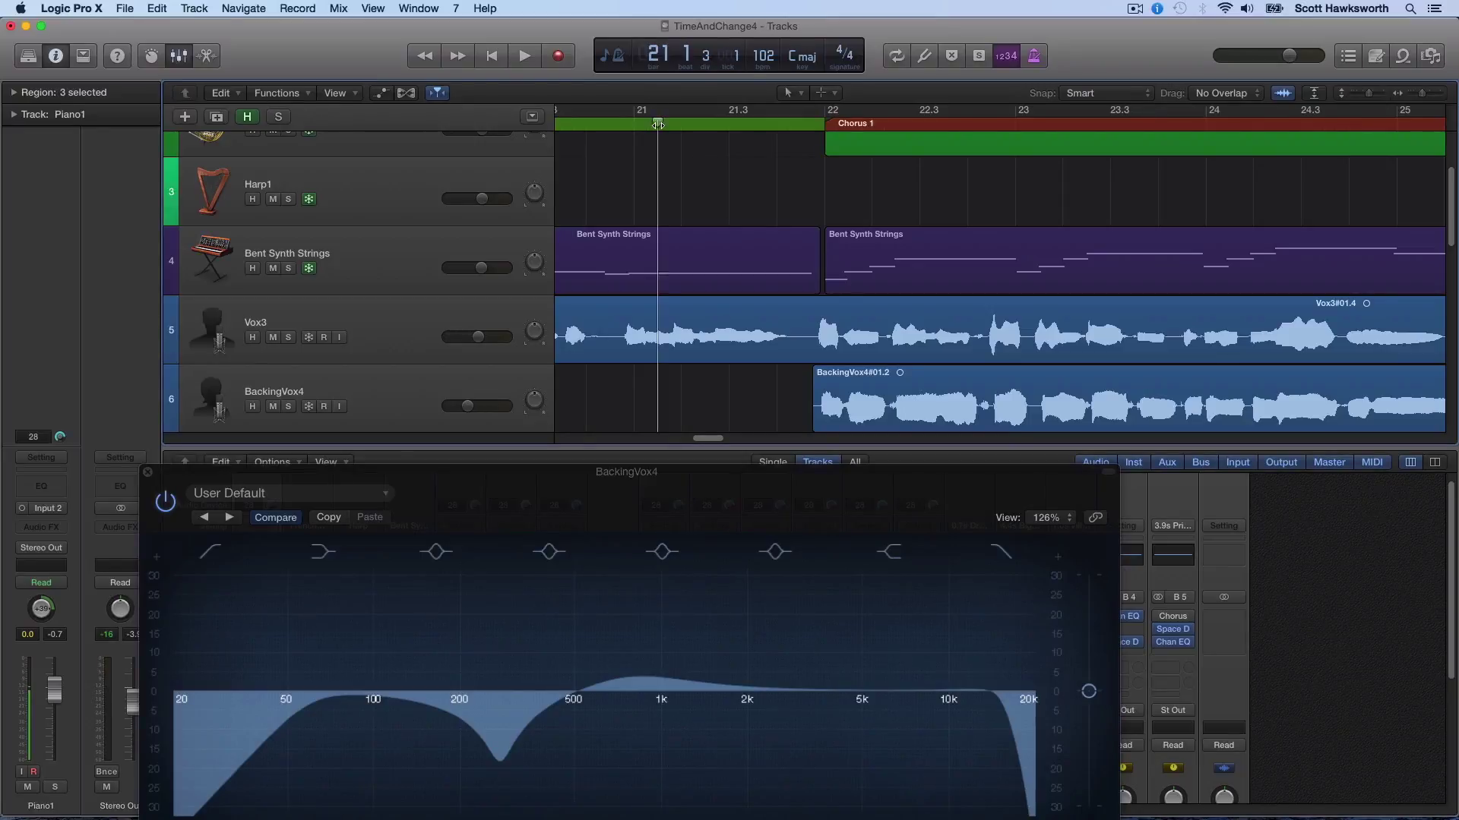
left_click(526, 56)
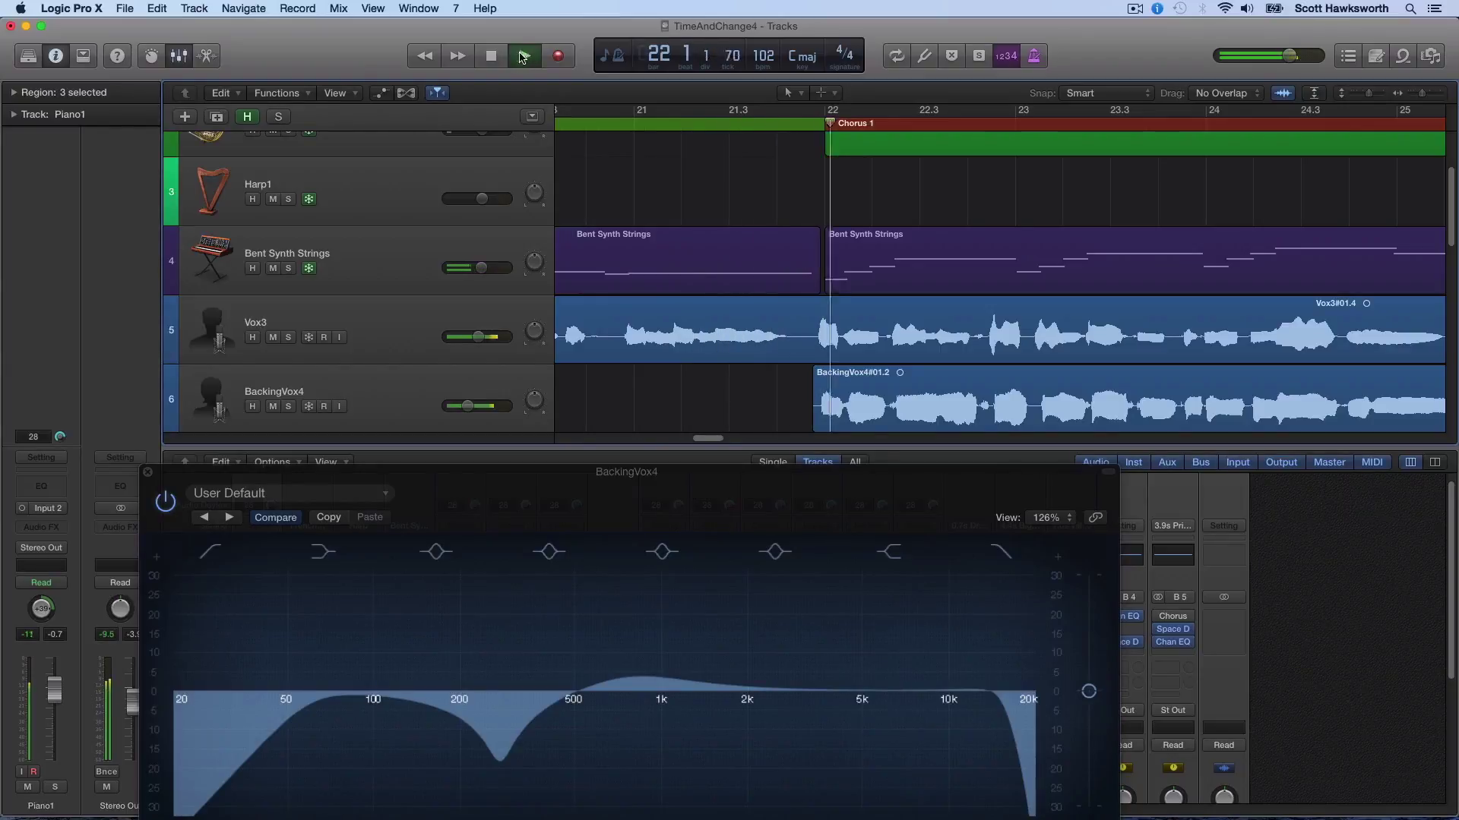
- Adjust BackingVox4's EQ in the full mix, flattening the low-mid cut and setting a mid boost of about 10 dB near 690 Hz, and stop playback
left_click_drag(661, 678, 682, 645)
left_click_drag(486, 763, 499, 692)
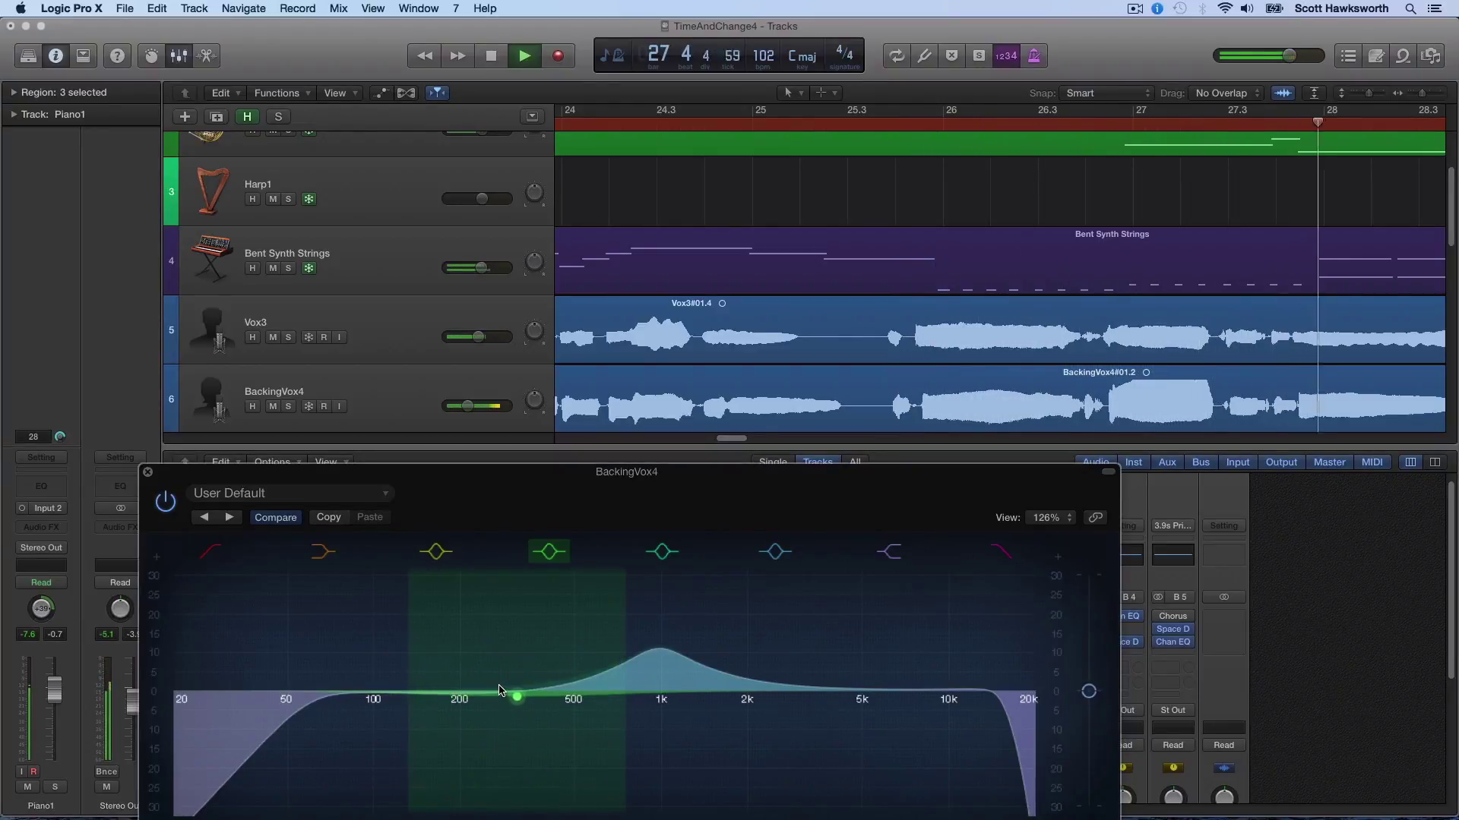
left_click_drag(667, 646, 623, 657)
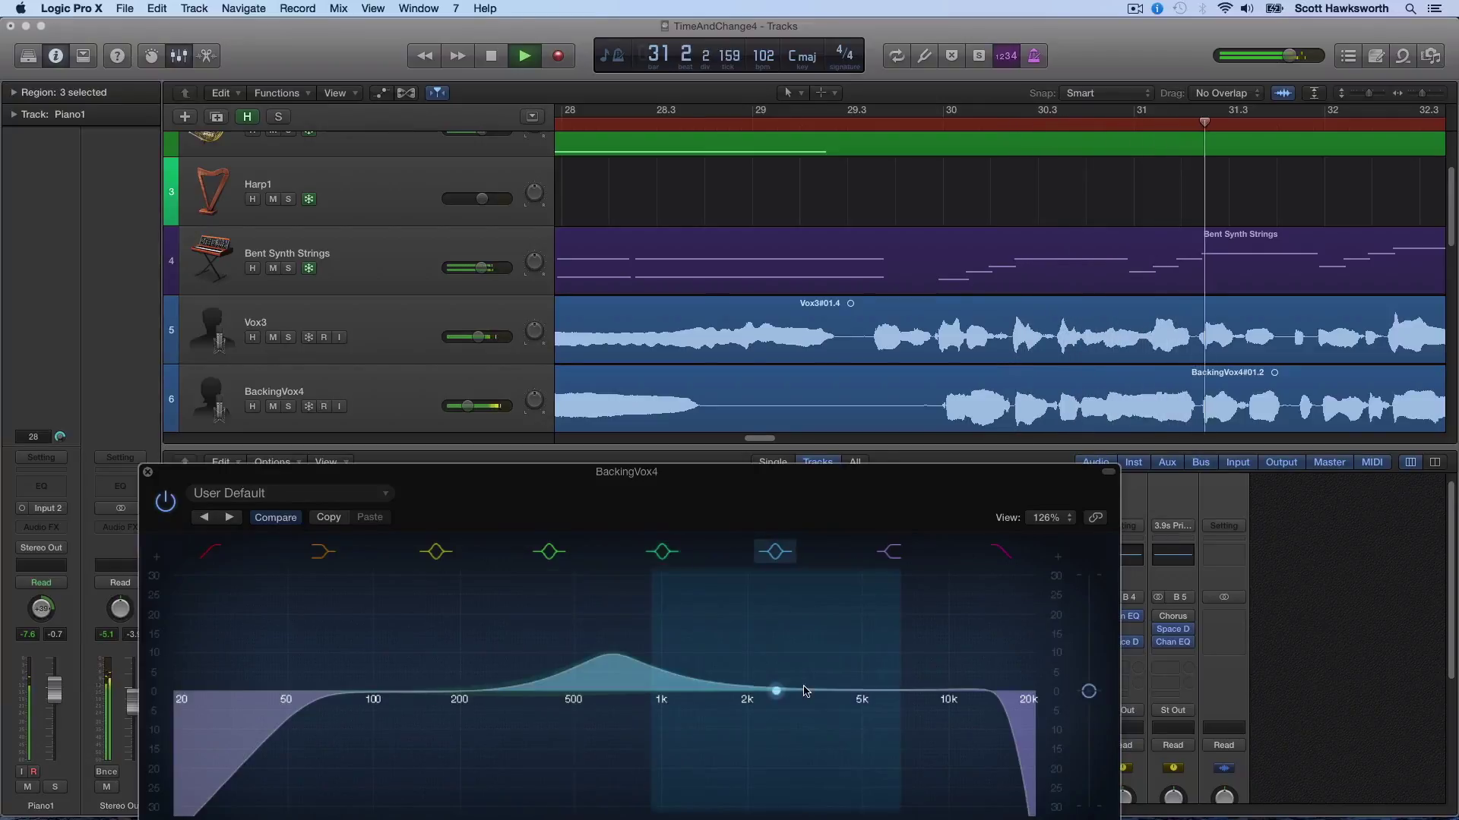
left_click_drag(805, 691, 799, 717)
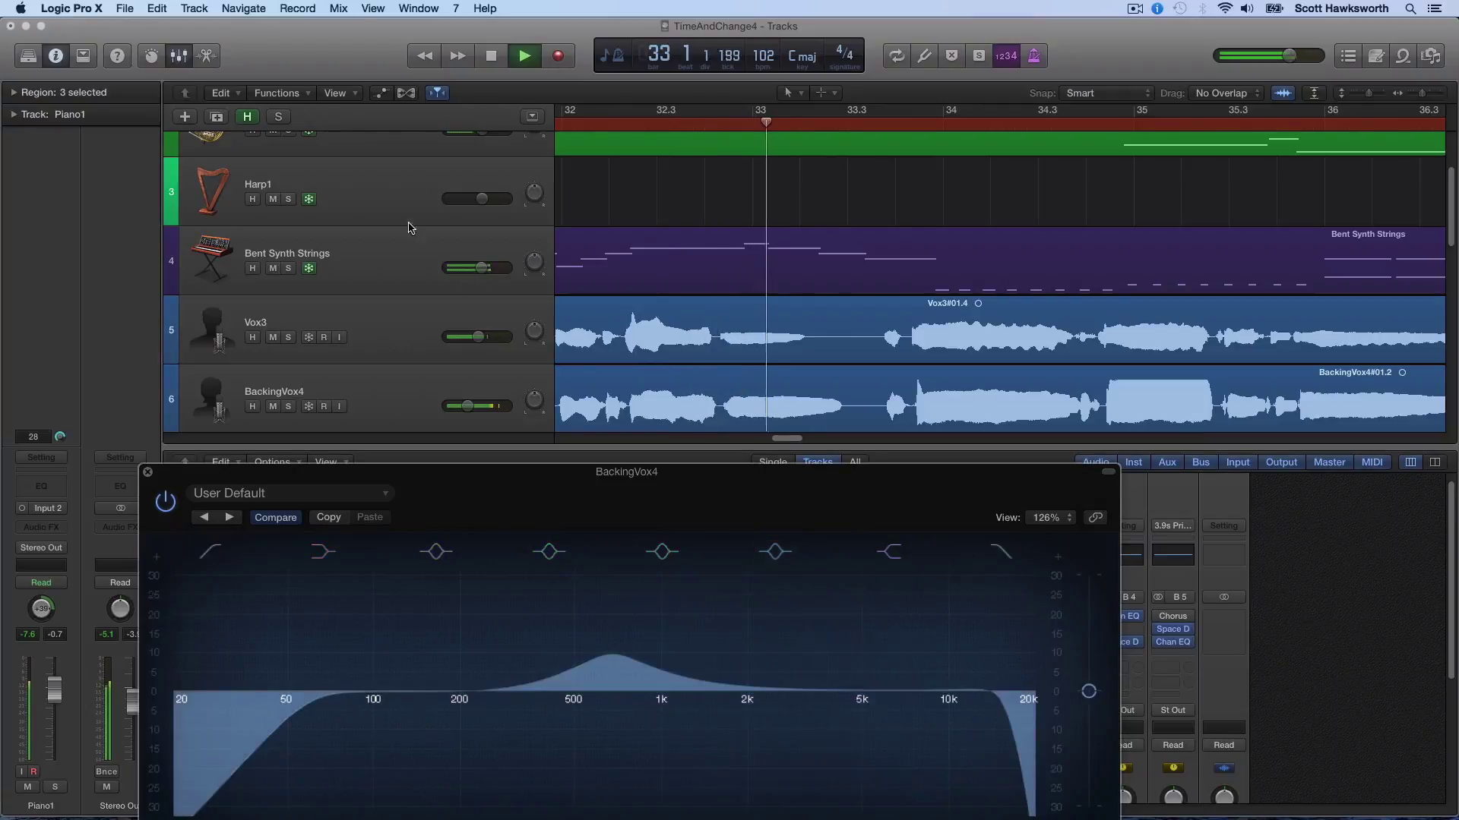
key("space")
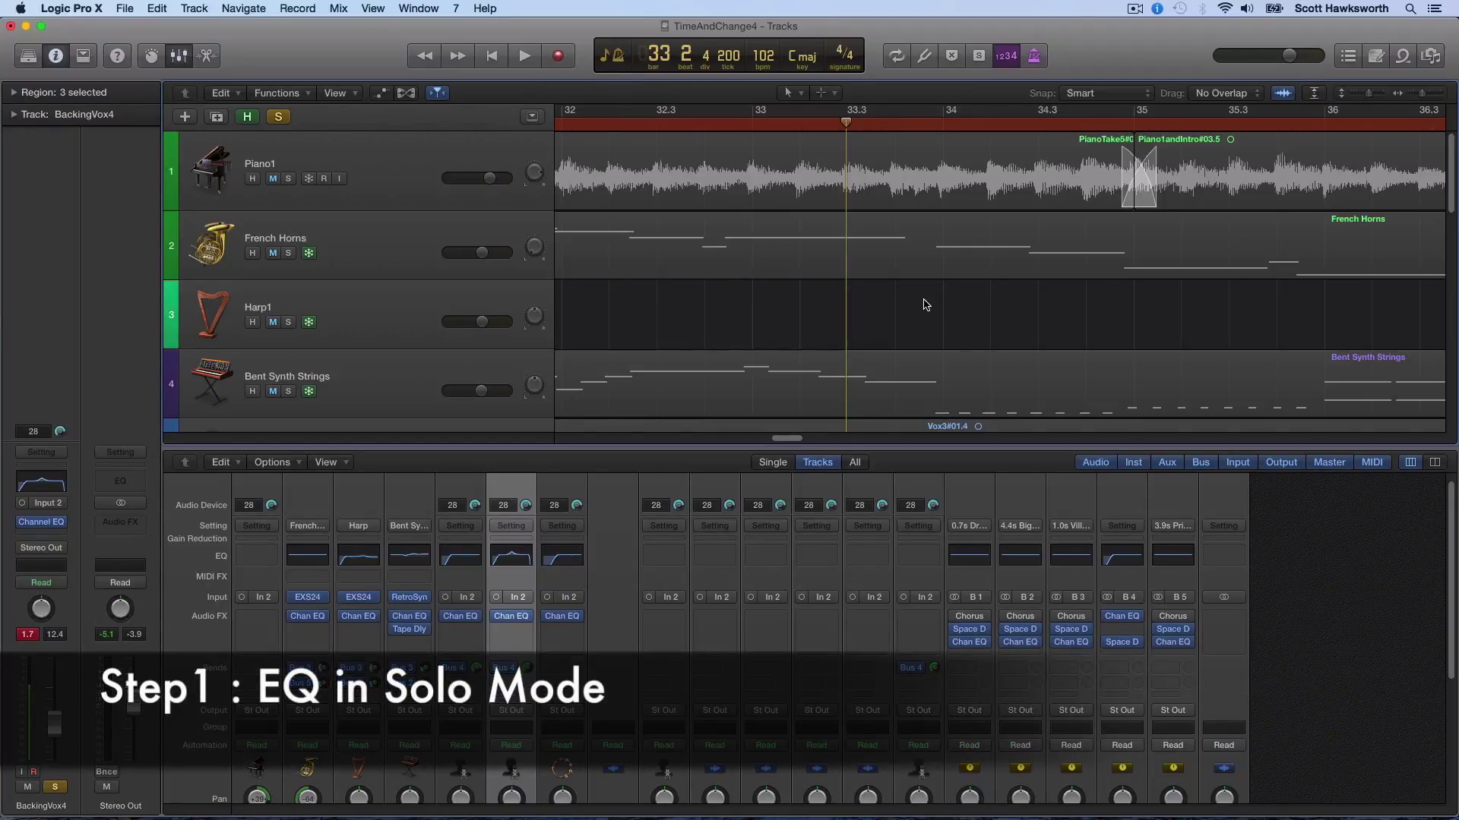
left_click(523, 621)
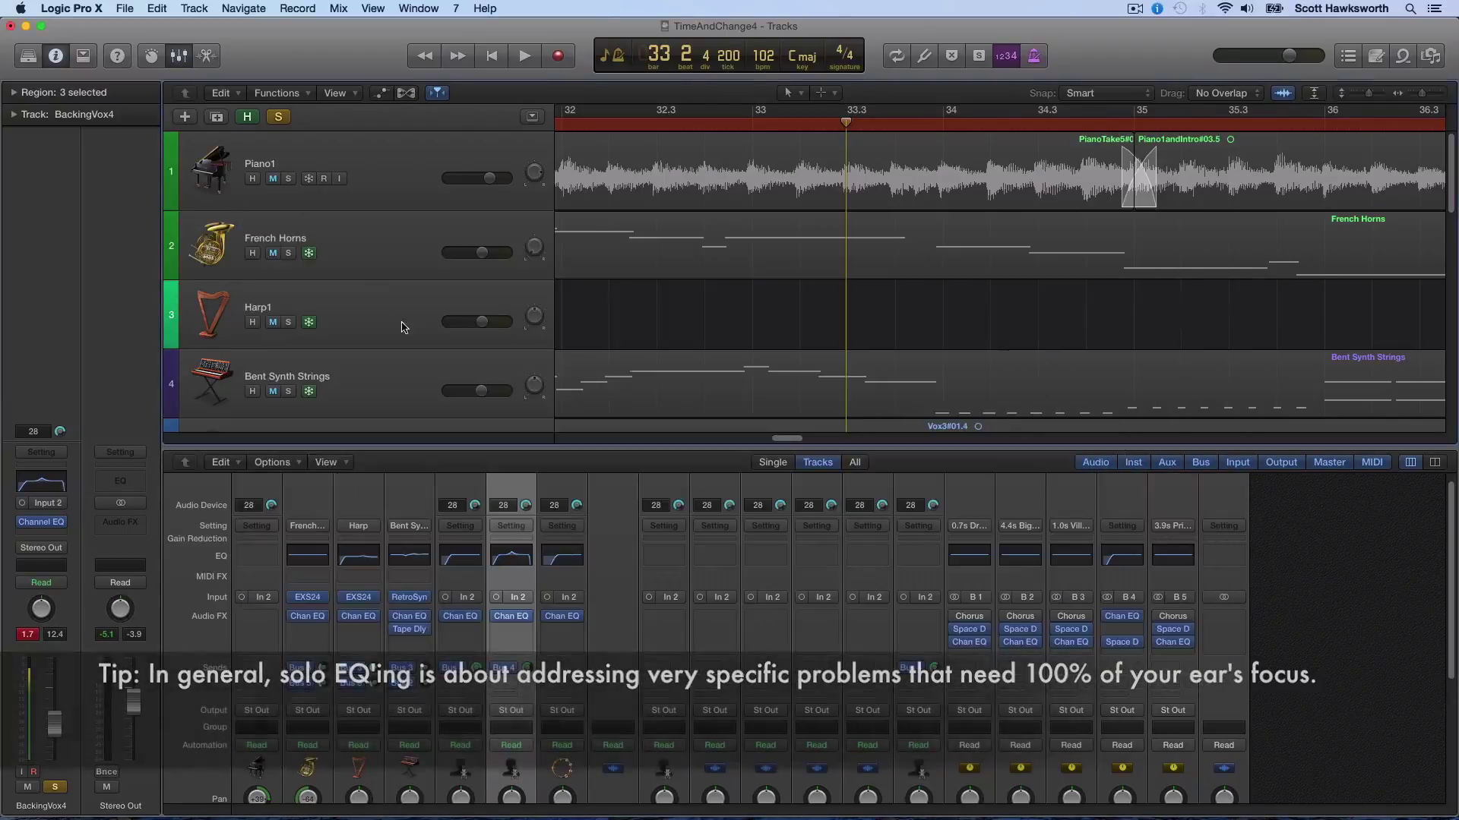
left_click(251, 206)
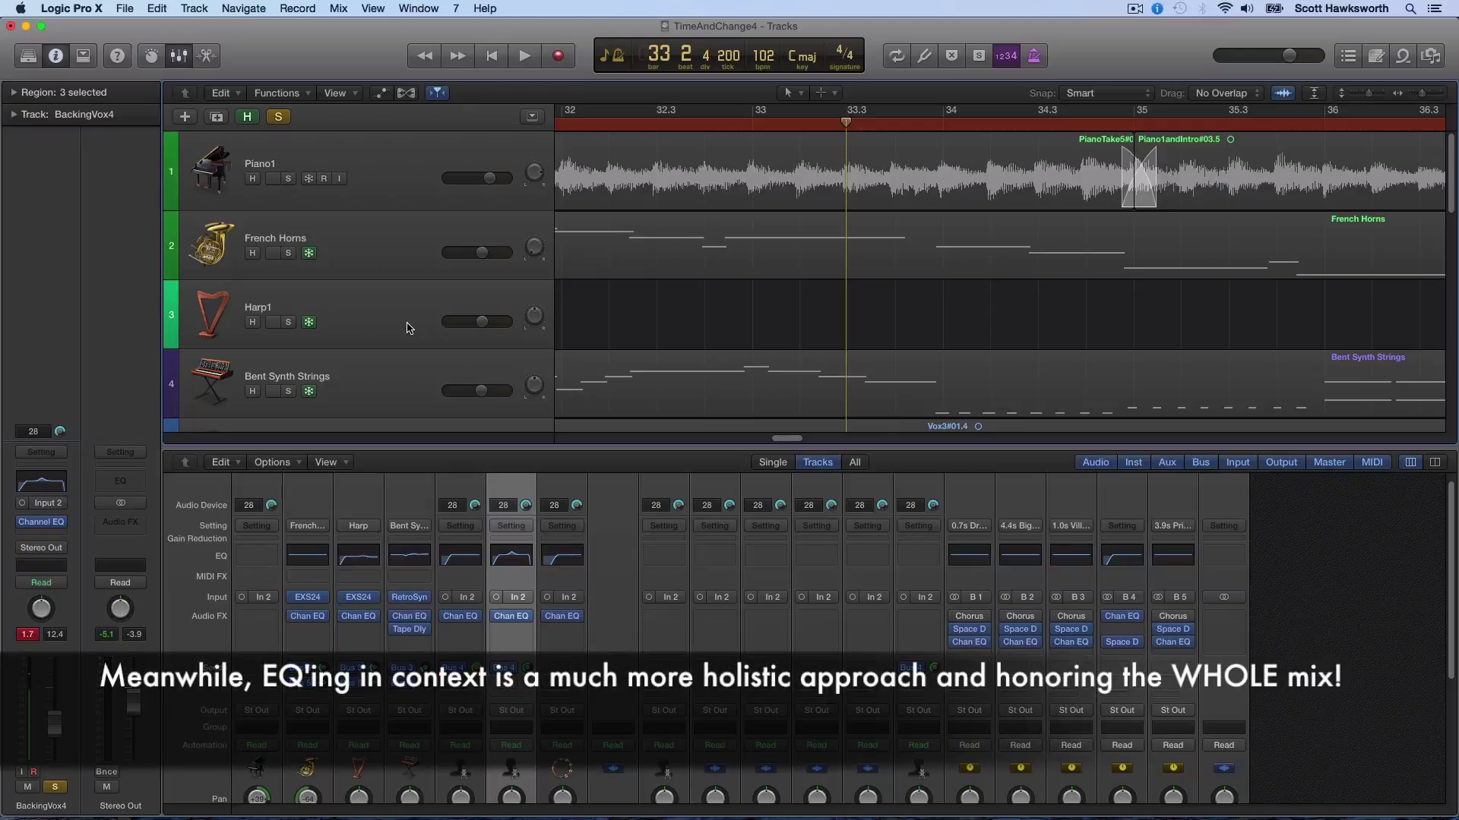